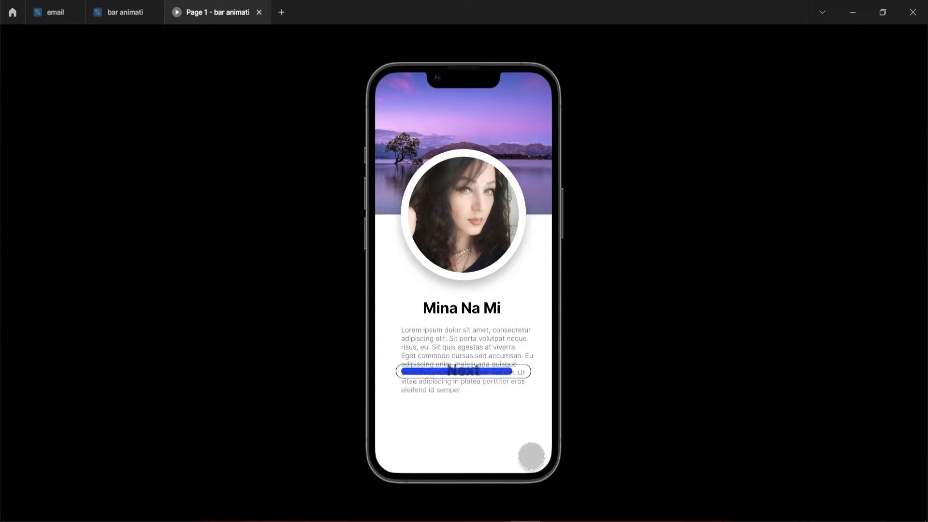
# Return to the design file, browse landscape photos in the Photos plugin for the header image, and inspect the profile picture and name
pyautogui.click(122, 14)
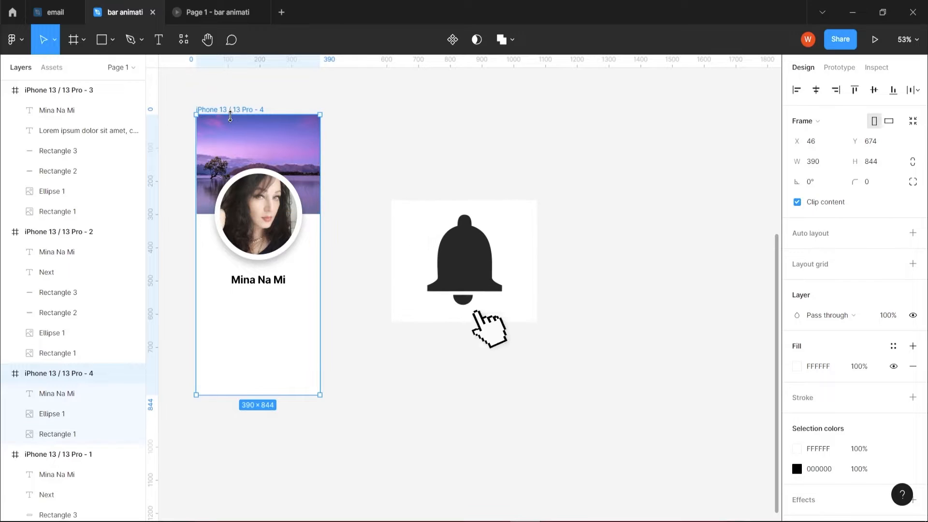
pyautogui.click(301, 156)
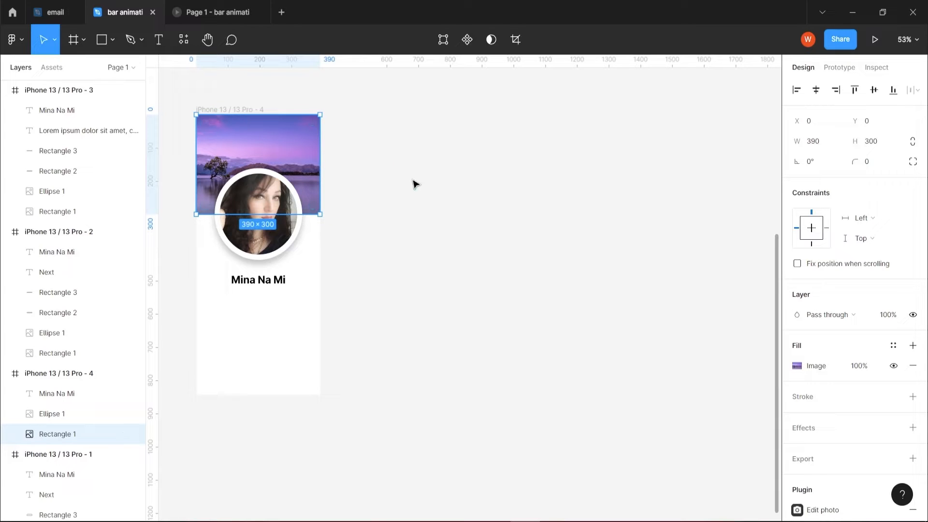
pyautogui.rightClick(285, 143)
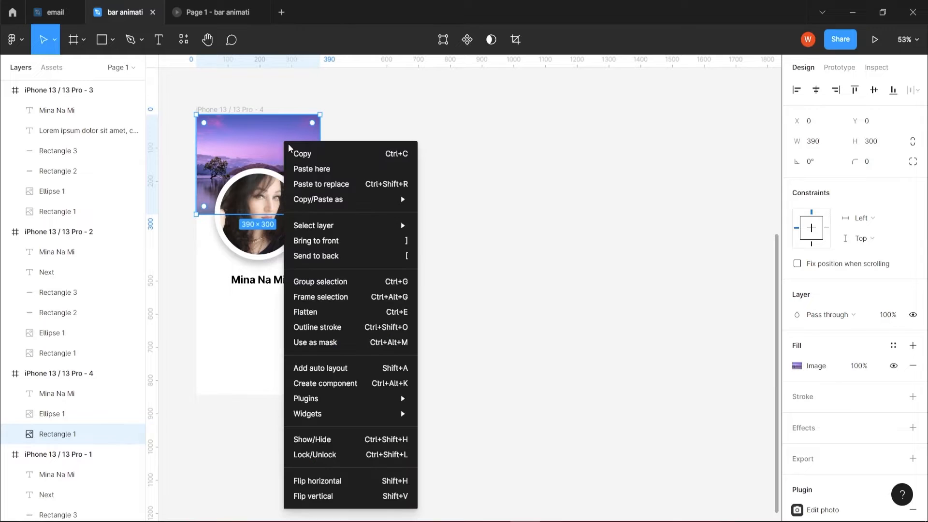
pyautogui.moveTo(316, 400)
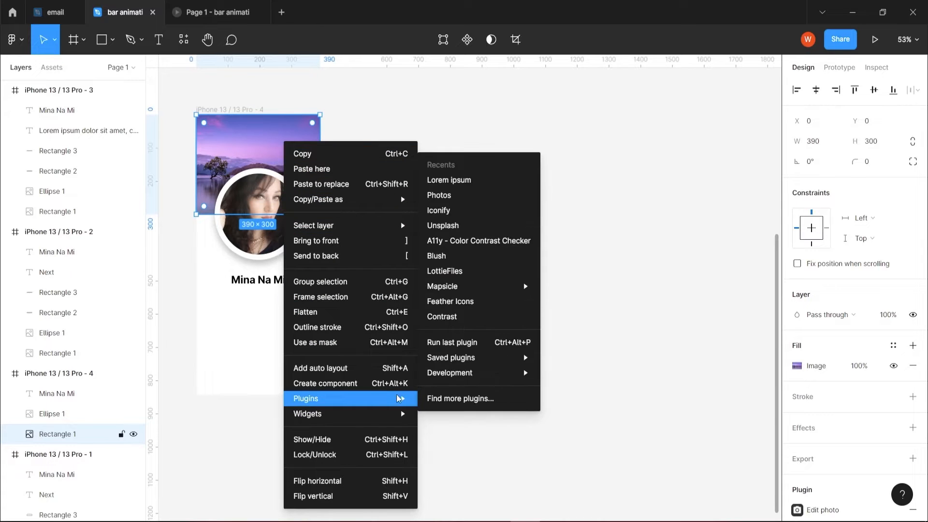
pyautogui.click(441, 200)
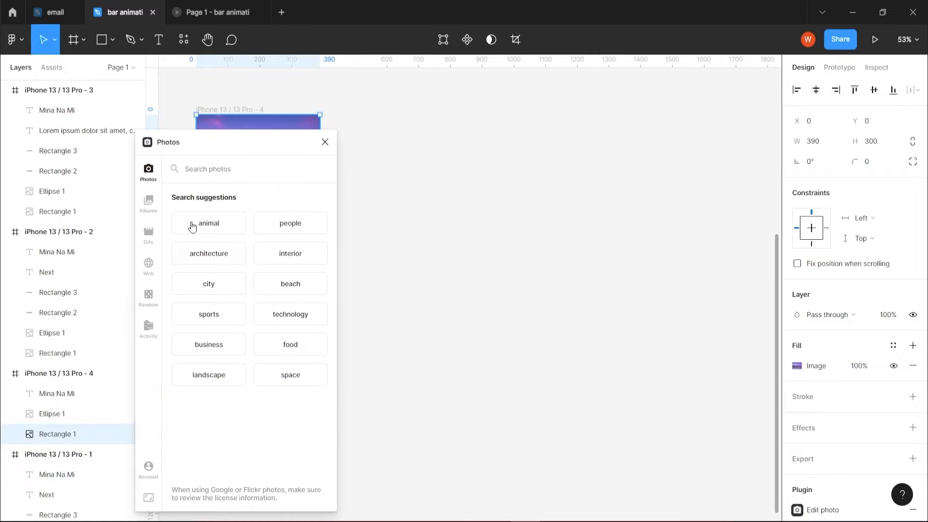
pyautogui.click(212, 376)
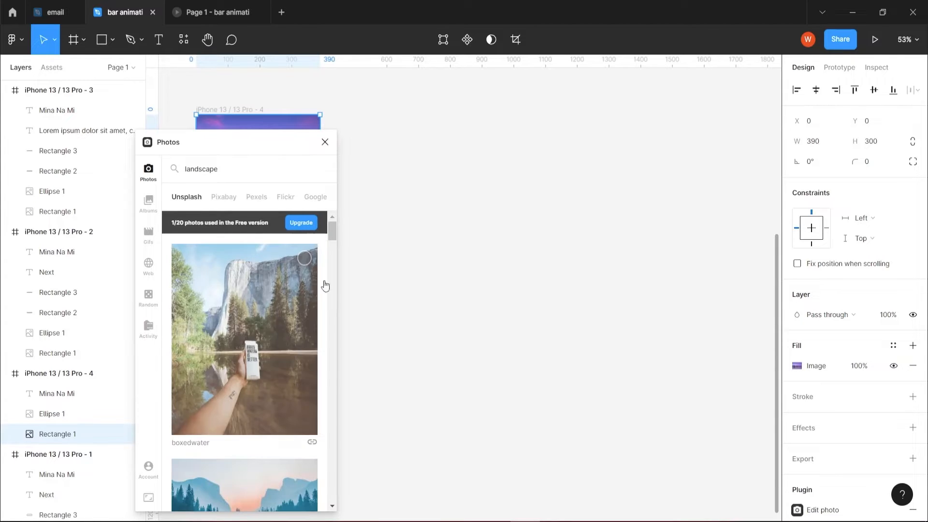
pyautogui.click(325, 142)
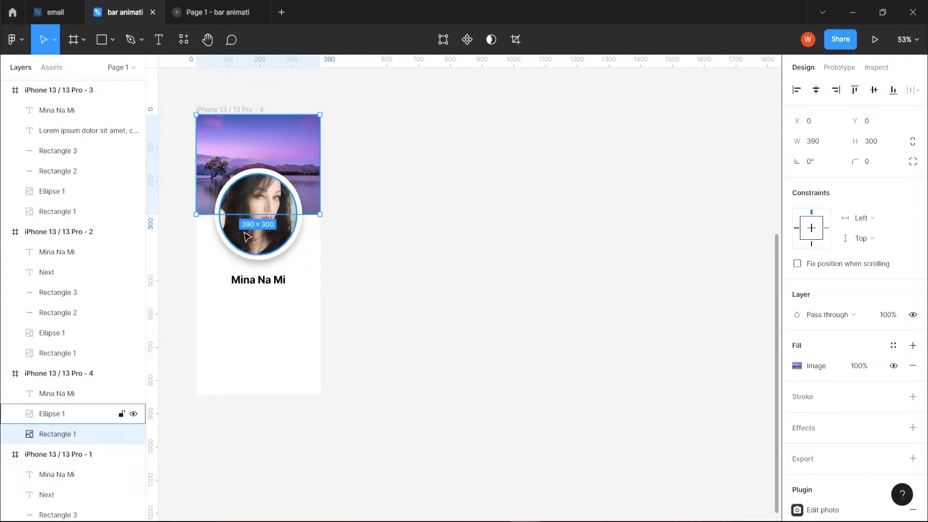
pyautogui.click(283, 256)
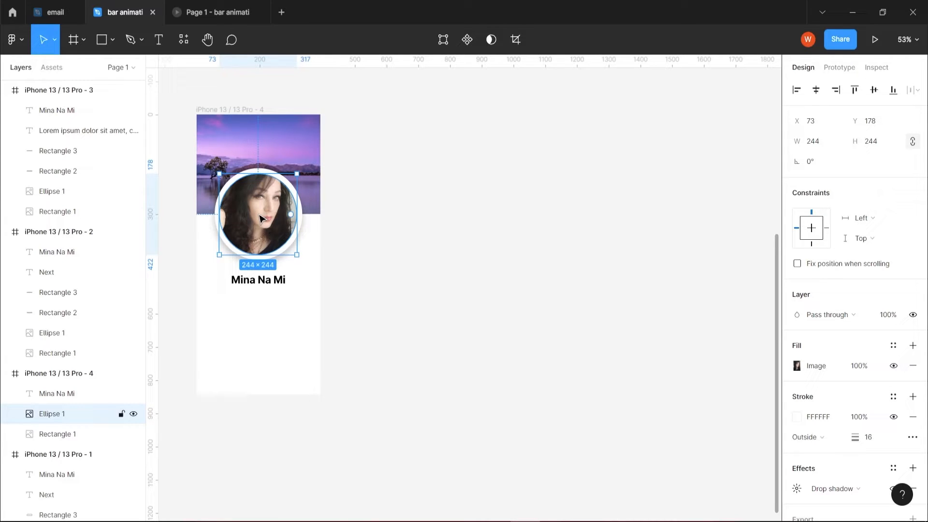
pyautogui.click(269, 288)
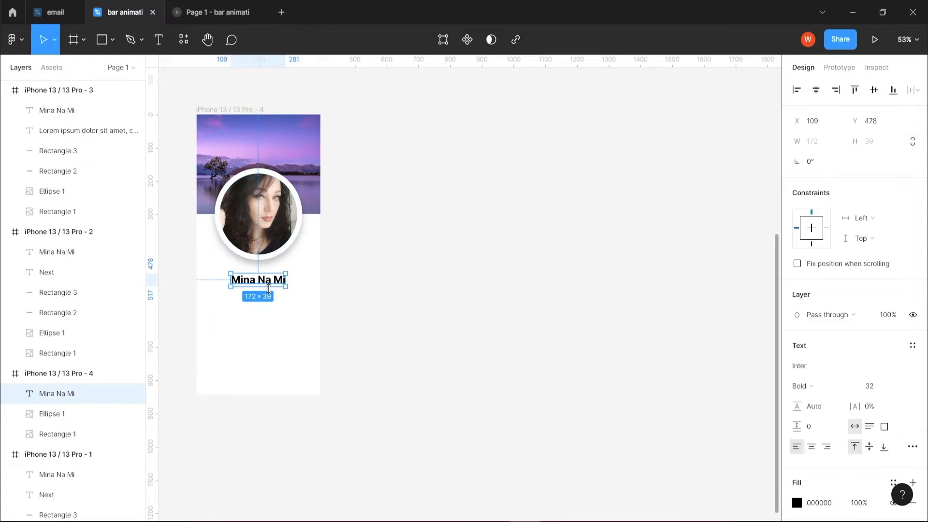
# Draw a rectangle about 333 wide below the profile name in the iPhone 13 / 13 Pro - 4 frame and set its height to 15
pyautogui.moveTo(227, 427); pyautogui.dragTo(277, 405)
pyautogui.click(113, 41)
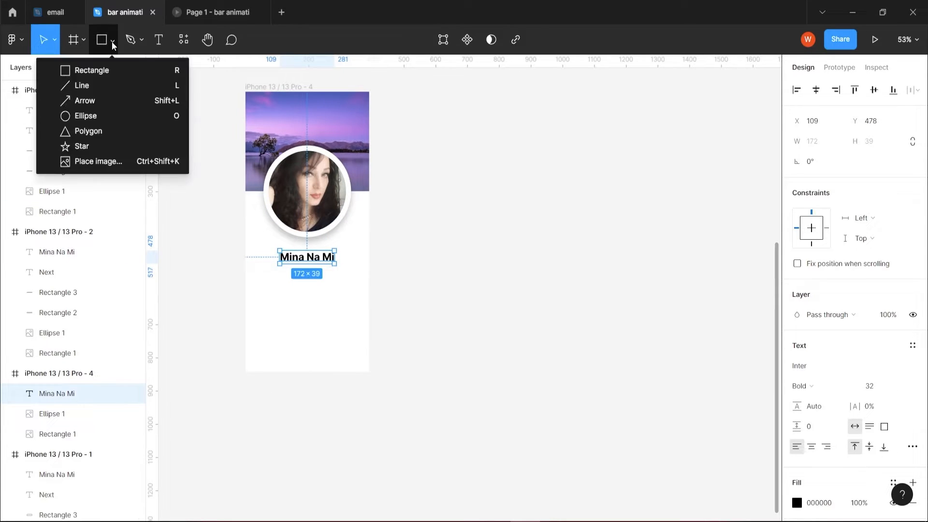
pyautogui.click(99, 68)
pyautogui.moveTo(251, 298); pyautogui.dragTo(357, 307)
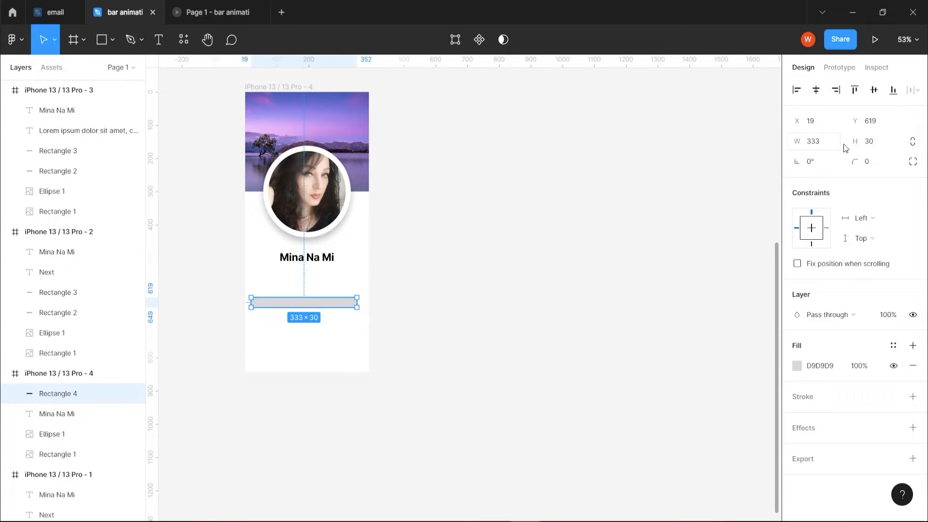
pyautogui.click(875, 144)
# Replace the rectangle's fill with a black 000000 inside stroke of 1 and set its corner radius to 15
pyautogui.click(798, 366)
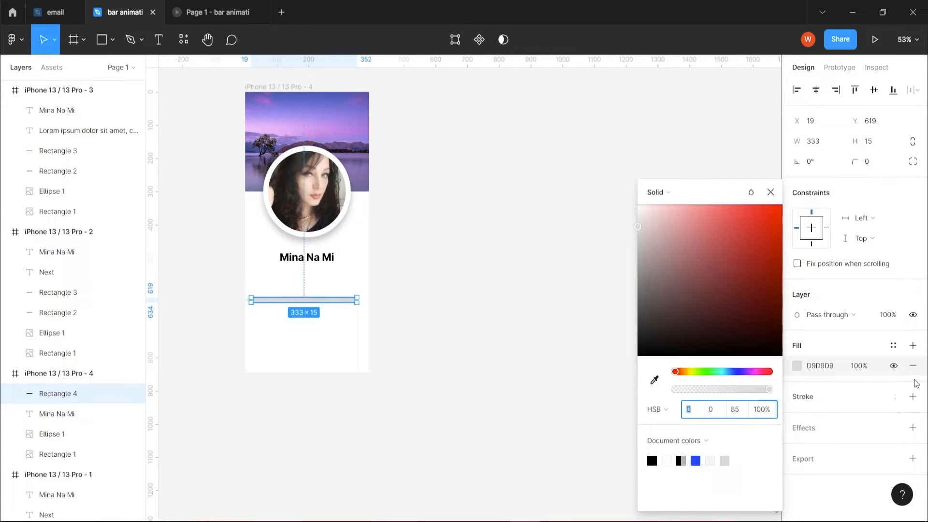
pyautogui.click(913, 366)
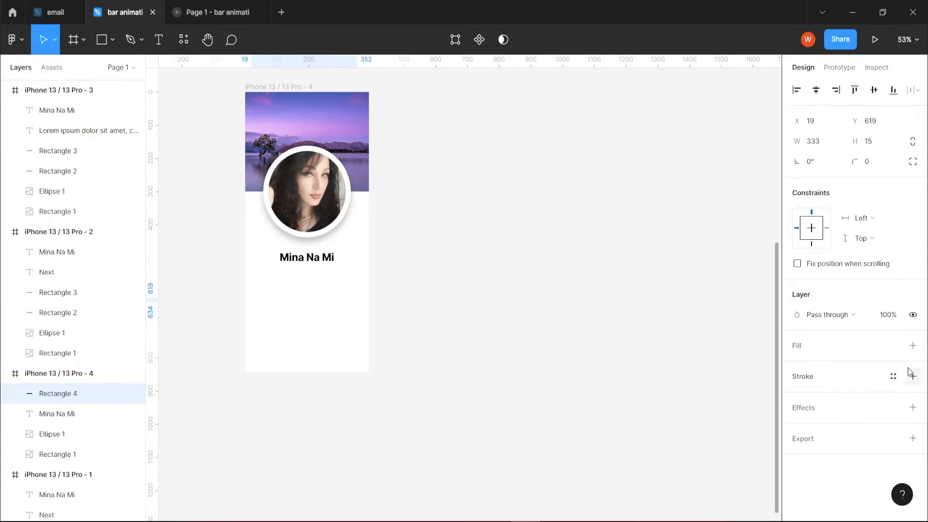
pyautogui.click(859, 383)
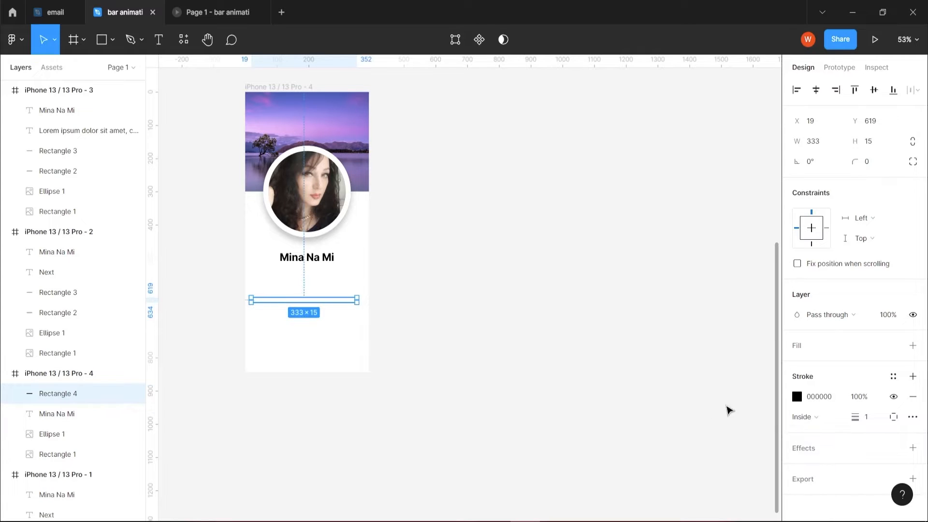
pyautogui.click(873, 166)
pyautogui.write('1')
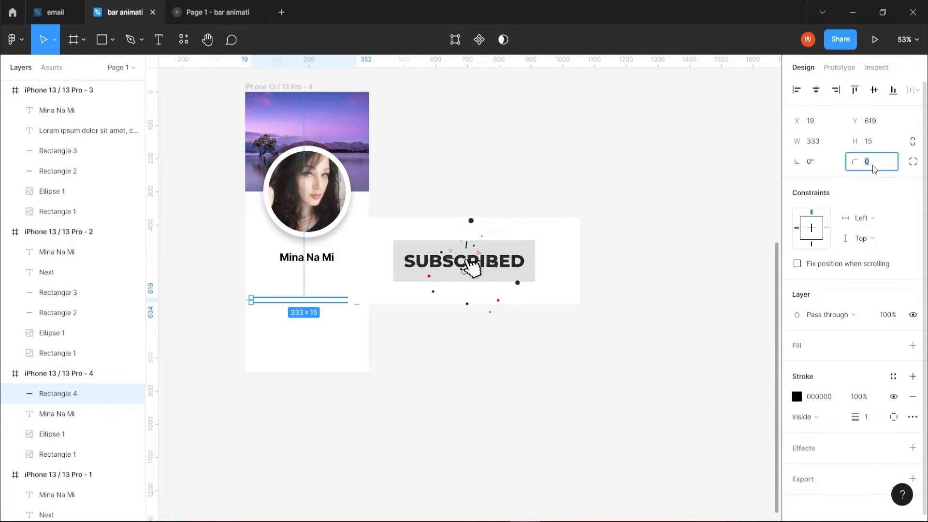
pyautogui.write('5')
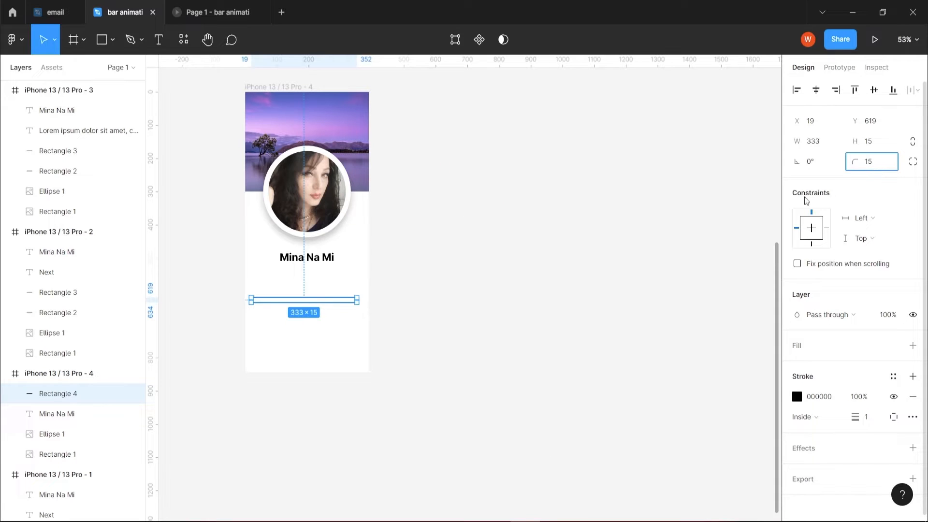
pyautogui.click(380, 311)
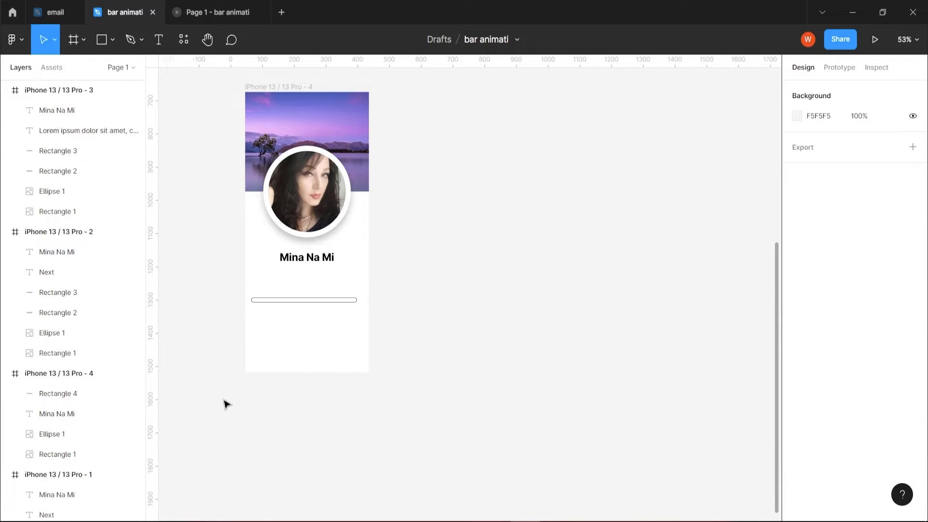
# Duplicate the outlined bar directly below itself and set the copy's width to 15 to form a small circle
pyautogui.scroll(3, 284, 361)
pyautogui.scroll(5, 318, 317)
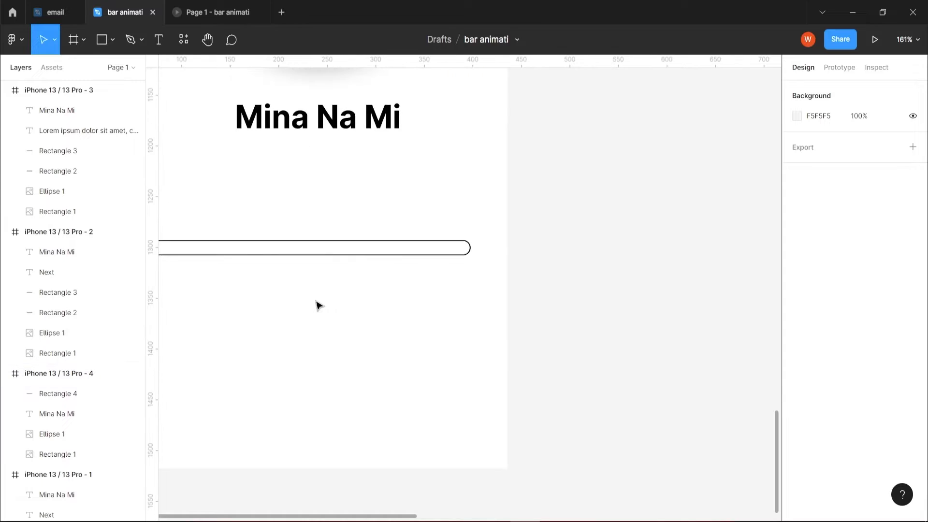
pyautogui.moveTo(316, 262); pyautogui.dragTo(358, 289)
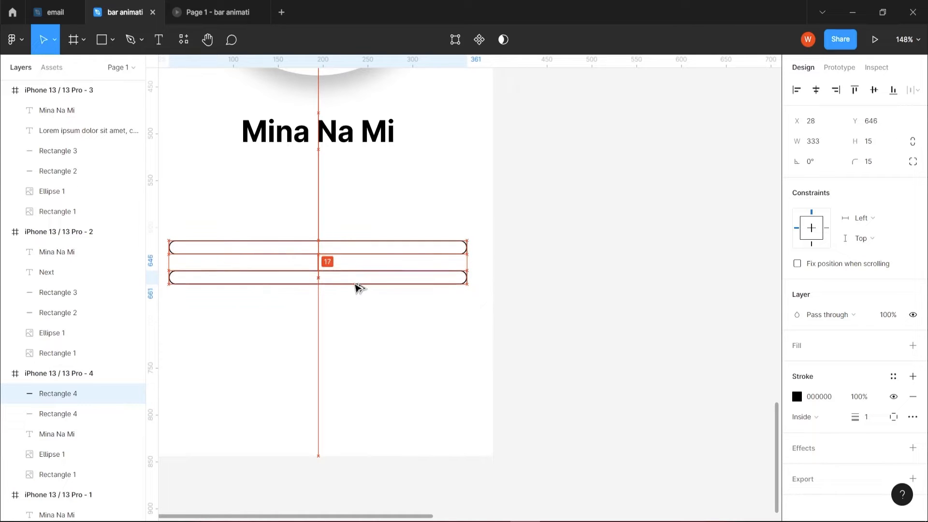
pyautogui.click(819, 142)
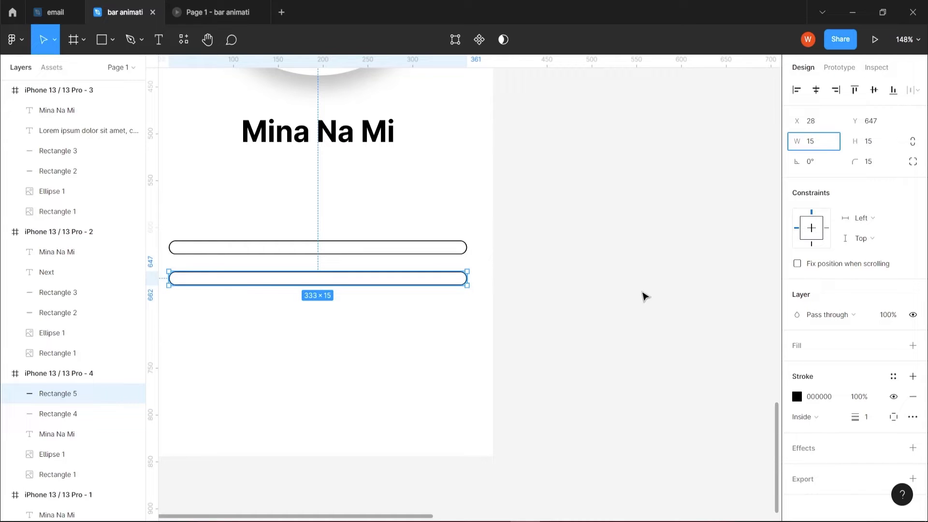
pyautogui.press('Return')
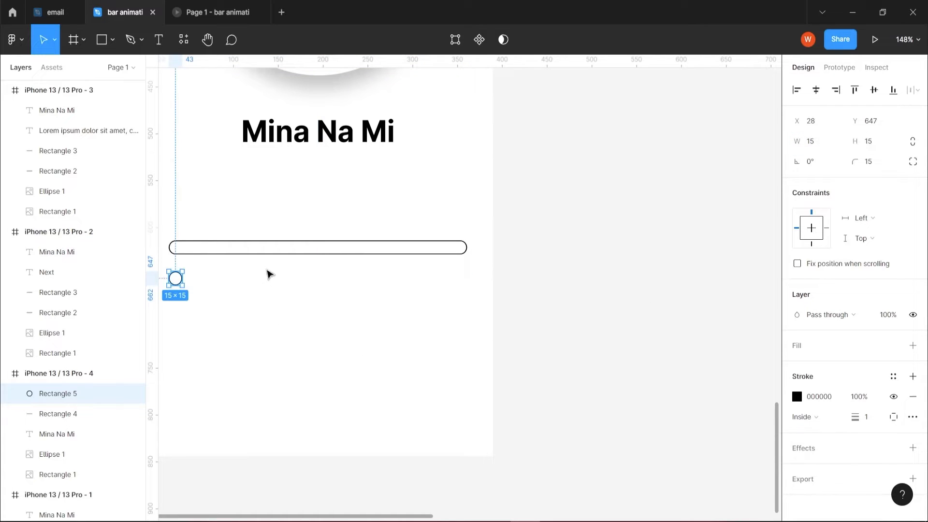
# Move the small circle further down away from the bar and set the outlined bar's height to 20
pyautogui.click(345, 257)
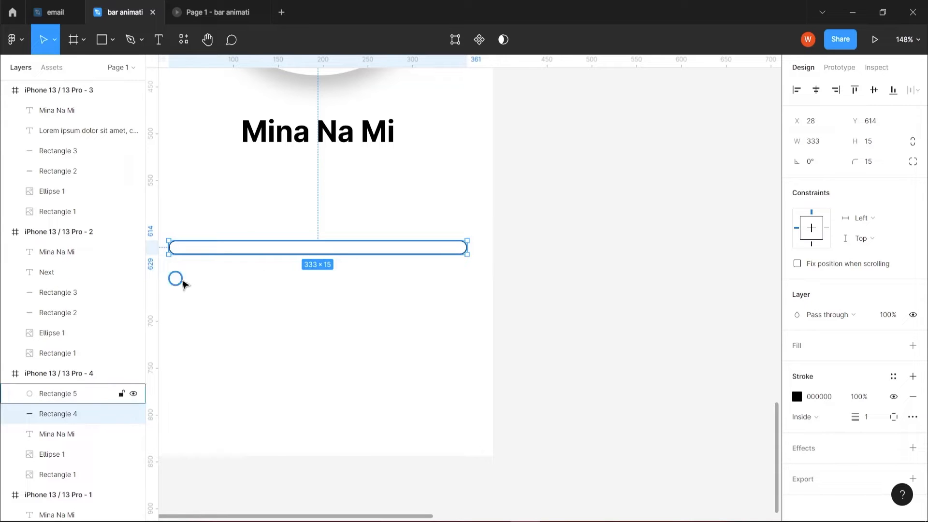
pyautogui.moveTo(176, 278); pyautogui.dragTo(203, 312)
pyautogui.click(323, 257)
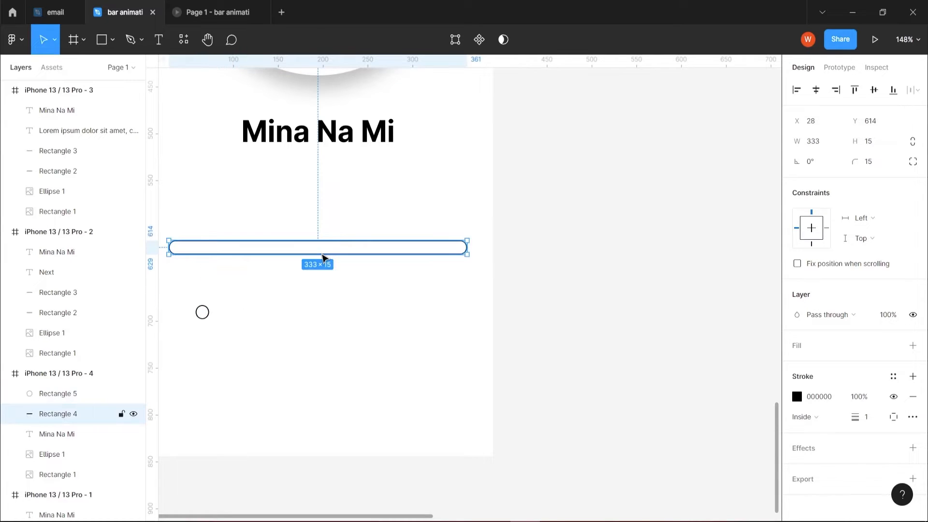
pyautogui.click(879, 147)
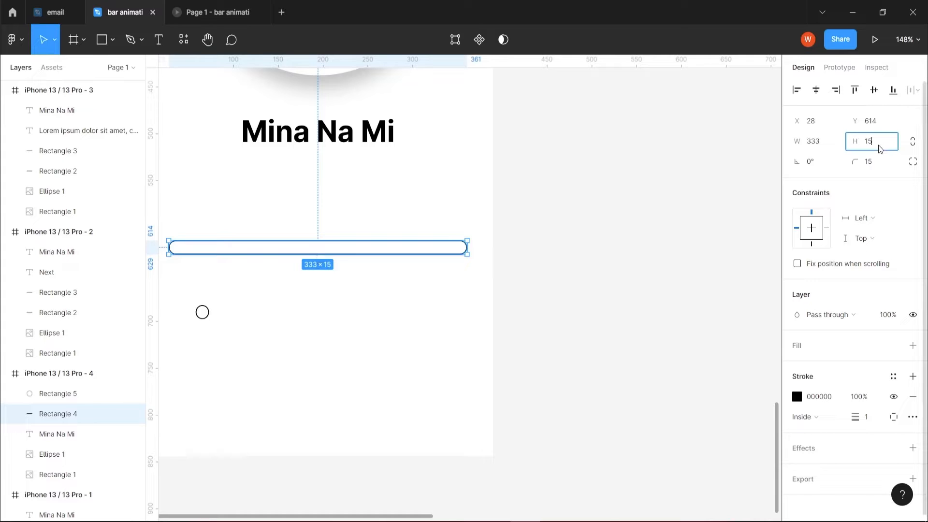
pyautogui.write('20')
pyautogui.press('Return')
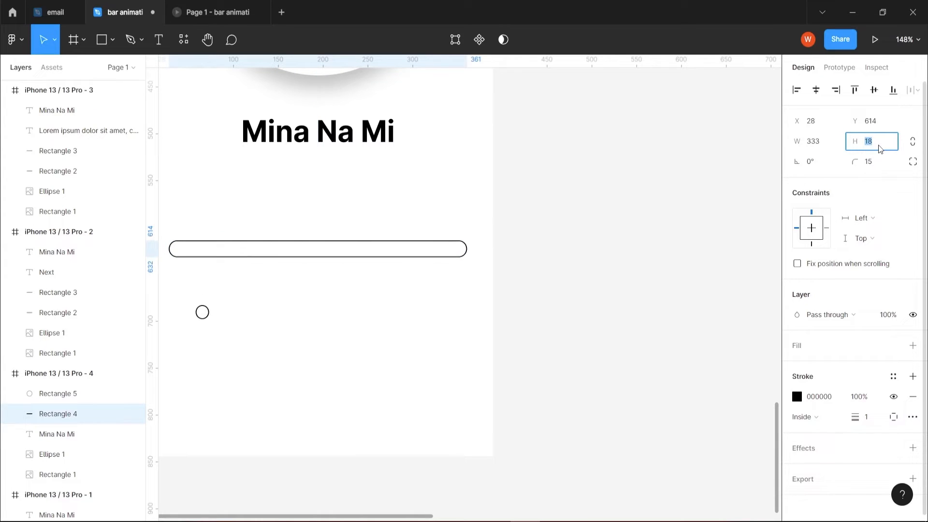
# Place the small circle inside the outlined bar and align the two shapes to their left edges
pyautogui.moveTo(208, 317); pyautogui.dragTo(194, 255)
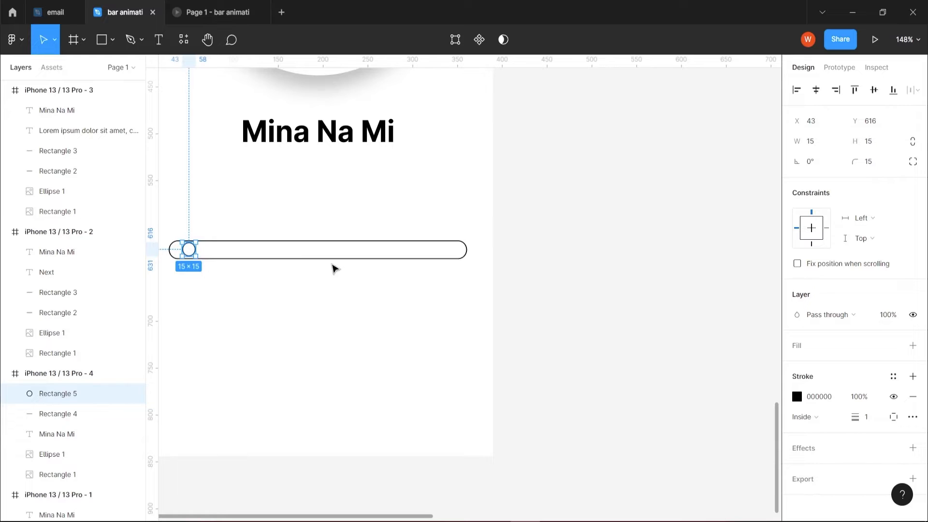
pyautogui.moveTo(234, 277); pyautogui.dragTo(189, 249)
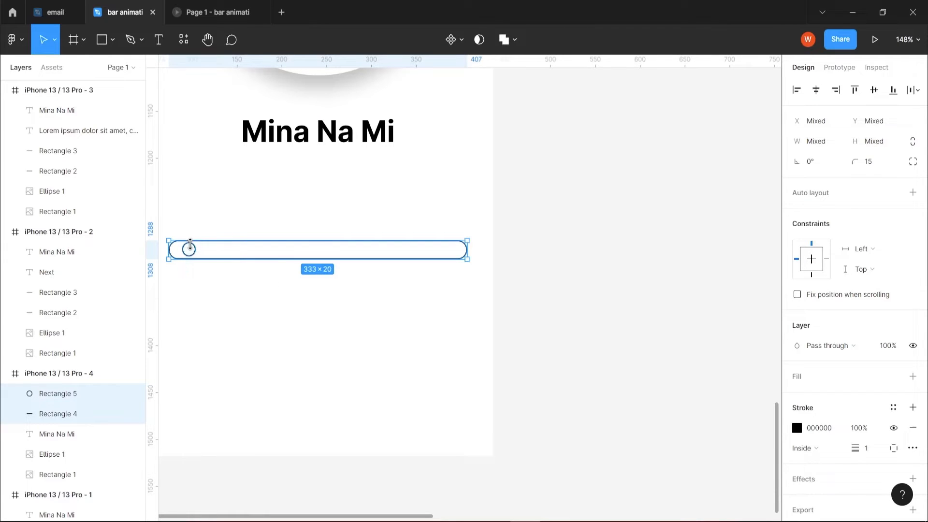
pyautogui.click(797, 90)
# Remove the small circle's stroke and give it a solid blue 0A3EF8 fill from the document colors
pyautogui.click(182, 251)
pyautogui.click(797, 397)
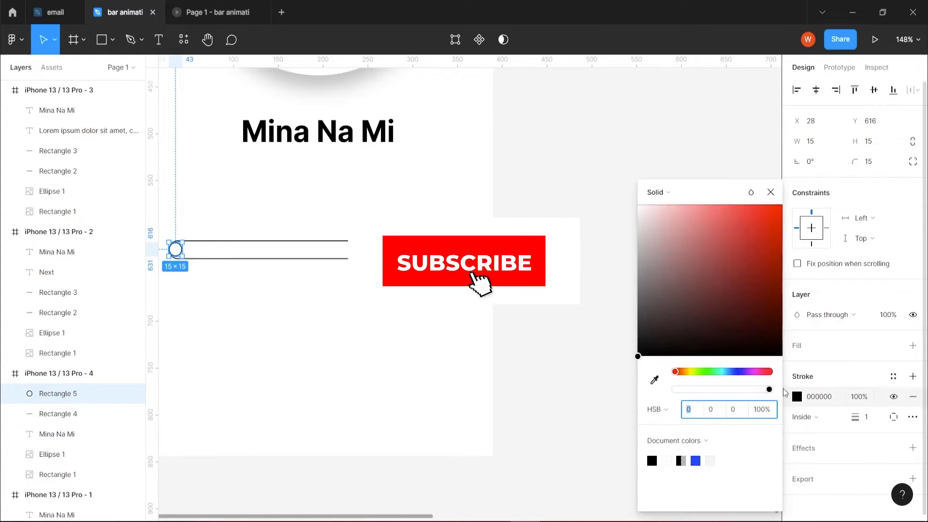
pyautogui.click(695, 460)
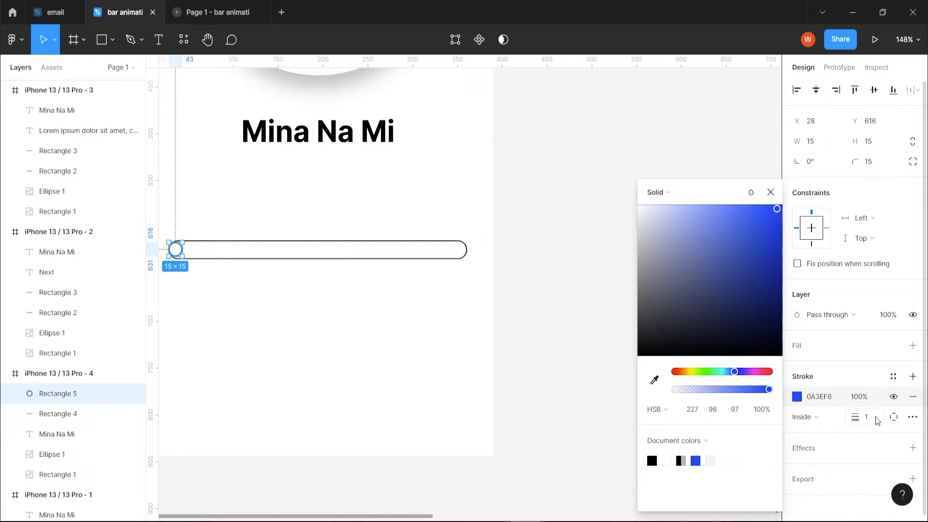
pyautogui.click(913, 396)
pyautogui.click(808, 346)
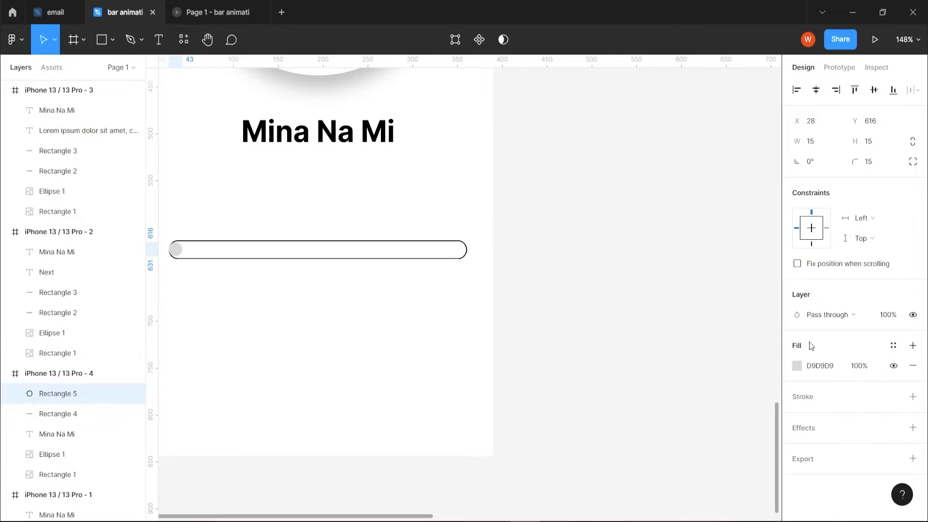
pyautogui.click(797, 366)
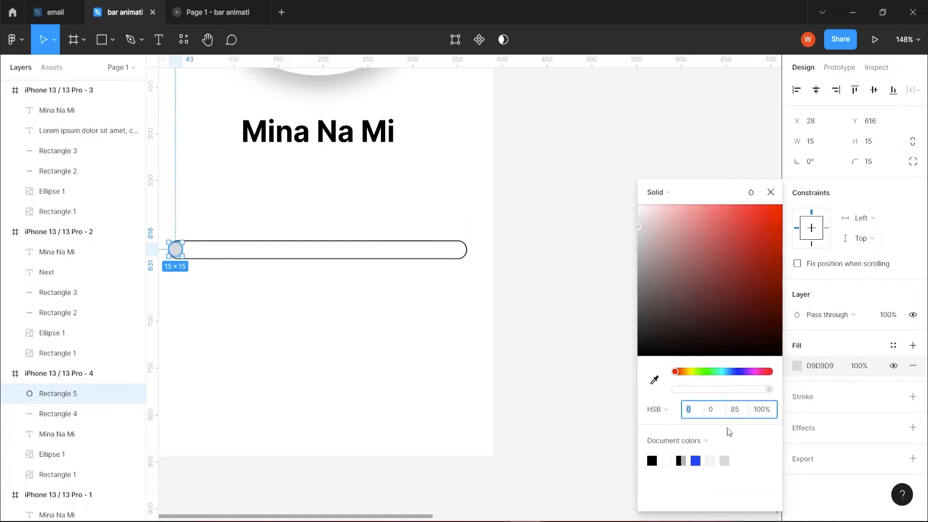
pyautogui.click(696, 461)
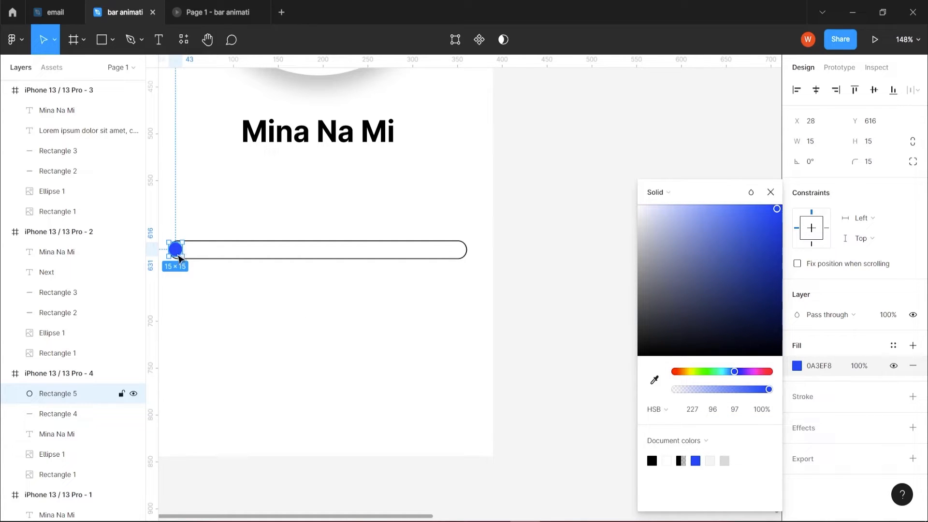
# Widen the blue shape to 35 and shift it right to X 33 inside the outlined bar
pyautogui.moveTo(184, 250); pyautogui.dragTo(200, 250)
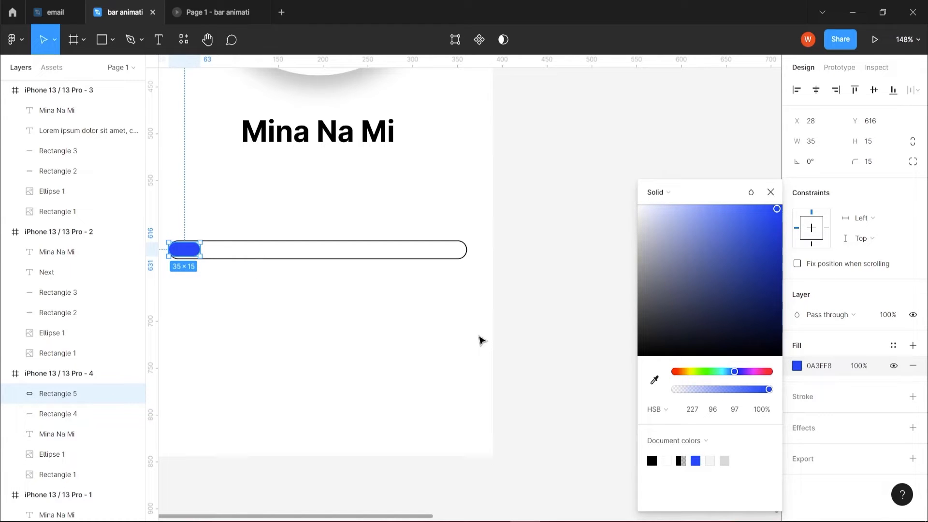
pyautogui.press('Right')
pyautogui.press('Right')
pyautogui.press('Right')
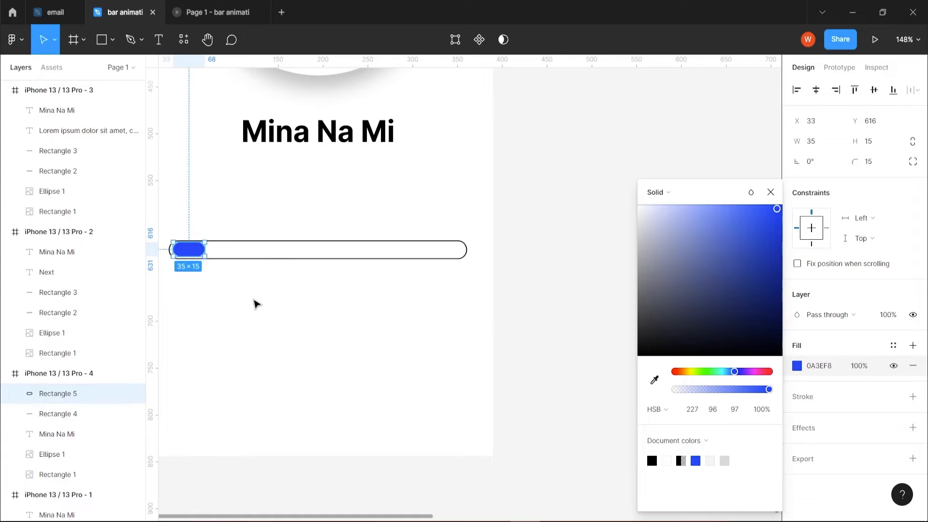
# Add the bold text "Next" below the progress bar and centre it horizontally in the frame at X 158, Y 661
pyautogui.click(160, 46)
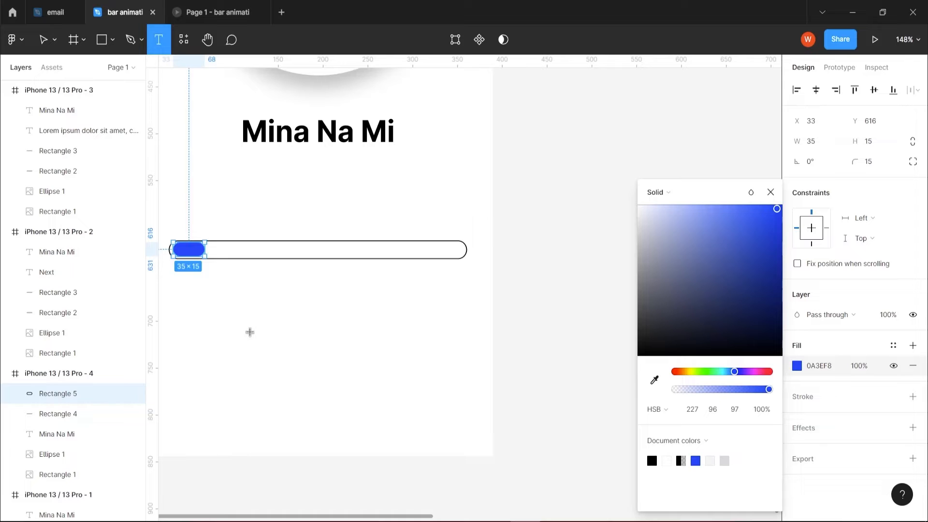
pyautogui.click(263, 300)
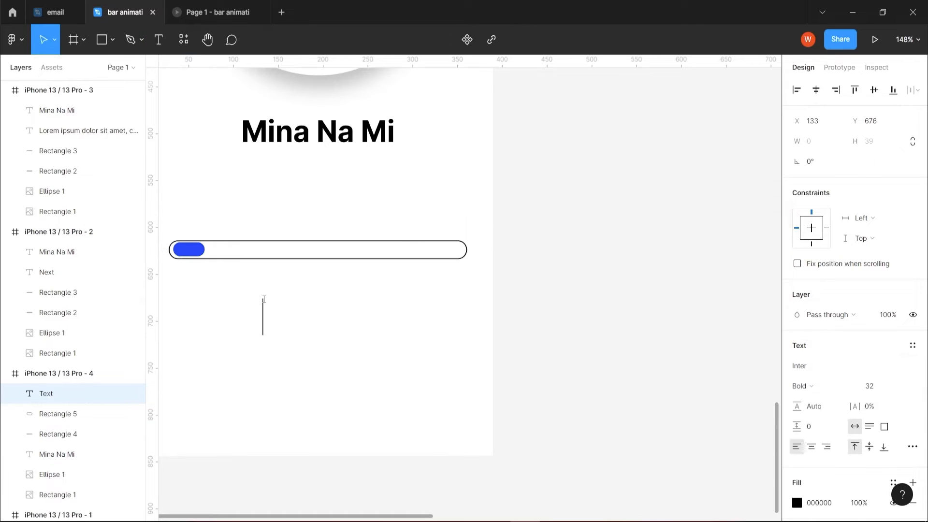
pyautogui.write('Next')
pyautogui.press('Escape')
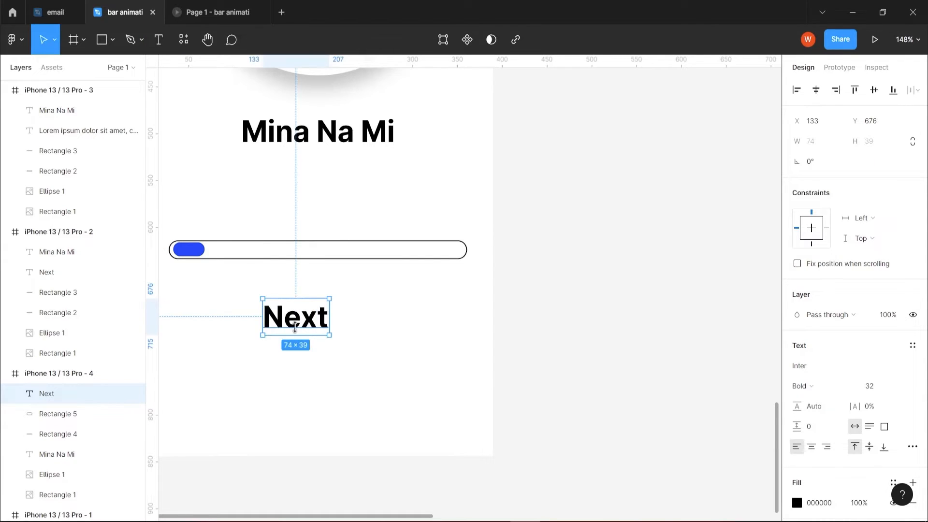
pyautogui.moveTo(295, 323); pyautogui.dragTo(317, 307)
# Duplicate the profile frame to its right and widen the copy's blue fill to about 193
pyautogui.scroll(-5, 601, 391)
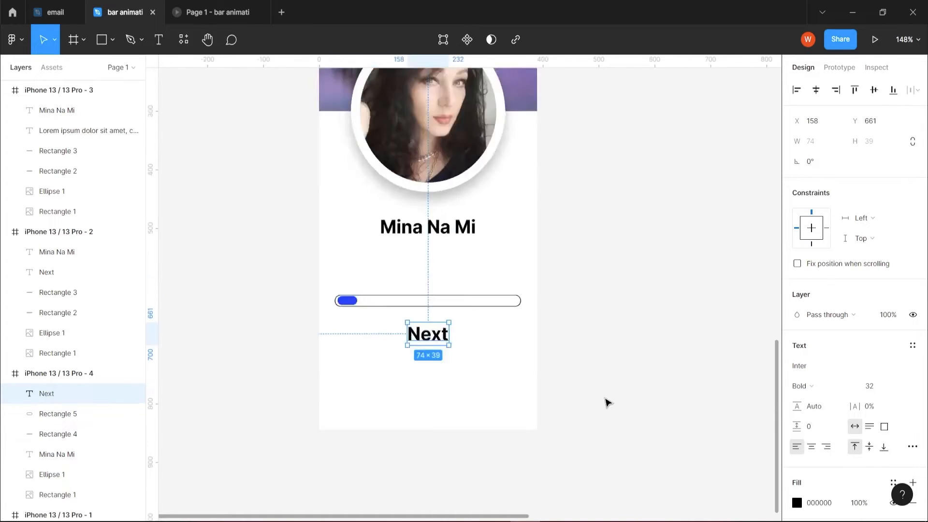
pyautogui.hscroll(5, 627, 318)
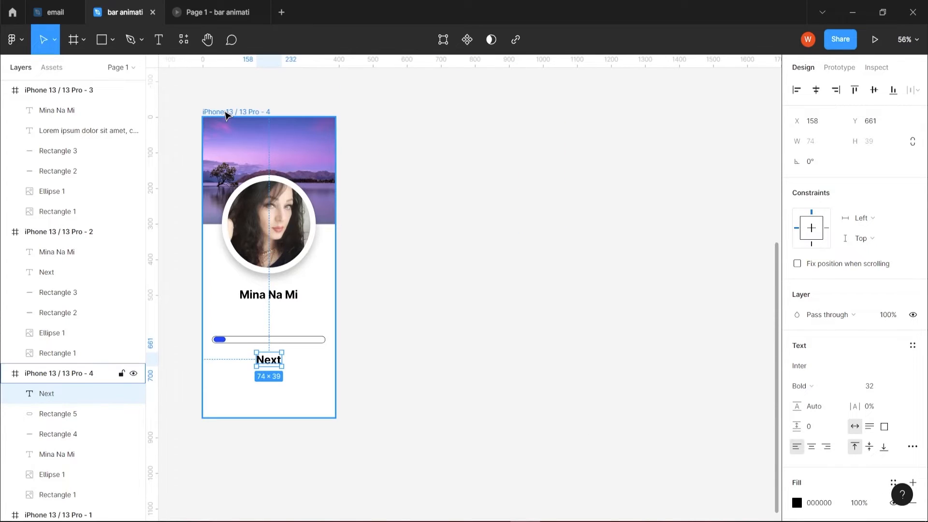
pyautogui.moveTo(226, 115); pyautogui.dragTo(417, 118)
pyautogui.click(412, 339)
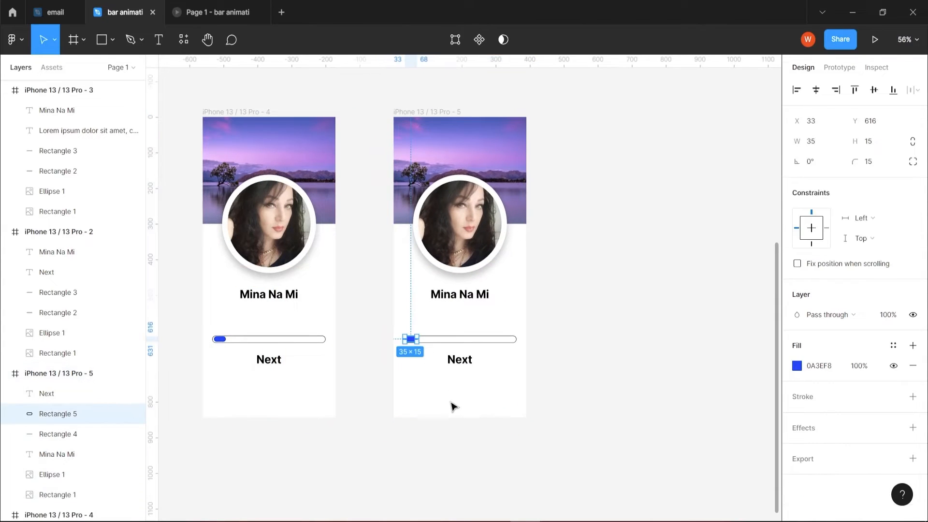
pyautogui.scroll(5, 442, 361)
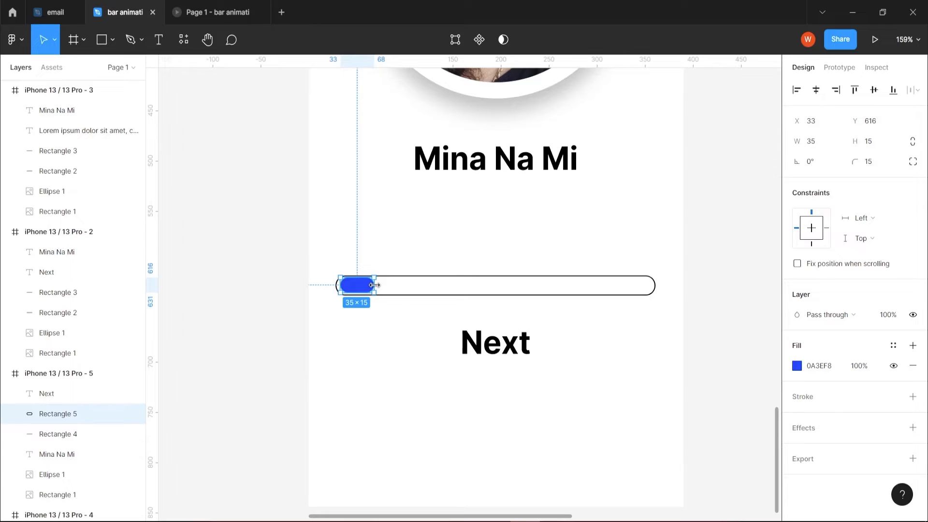
pyautogui.moveTo(375, 285); pyautogui.dragTo(527, 291)
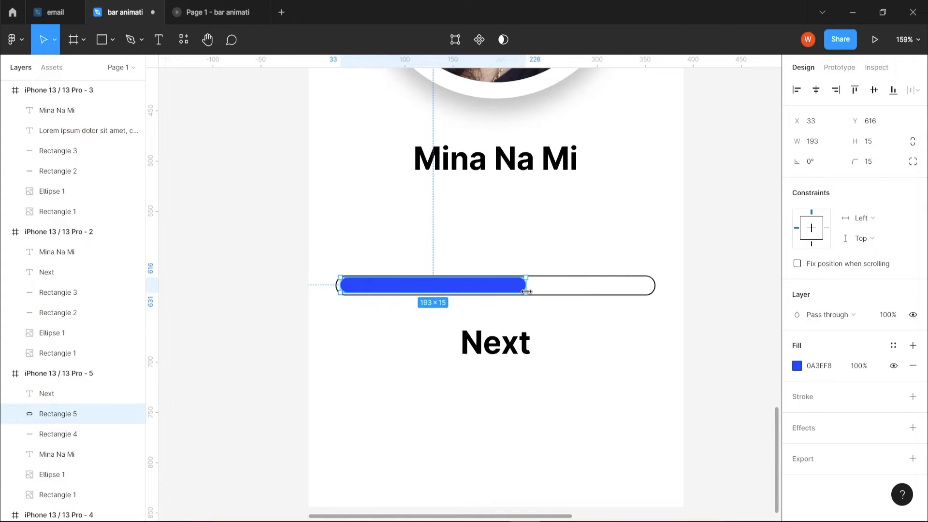
# Set the outlined bar's height to 24 in the duplicated frame and realign the blue fill inside its left end
pyautogui.click(580, 296)
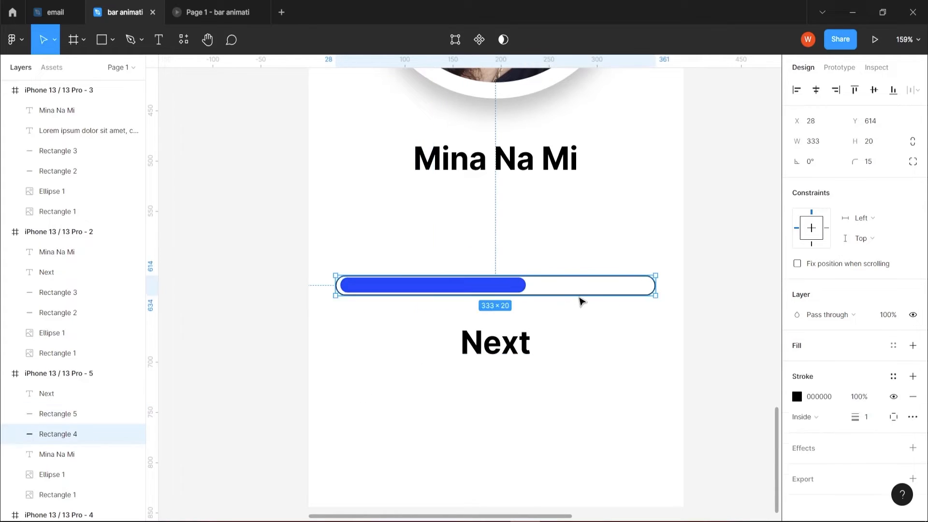
pyautogui.click(877, 147)
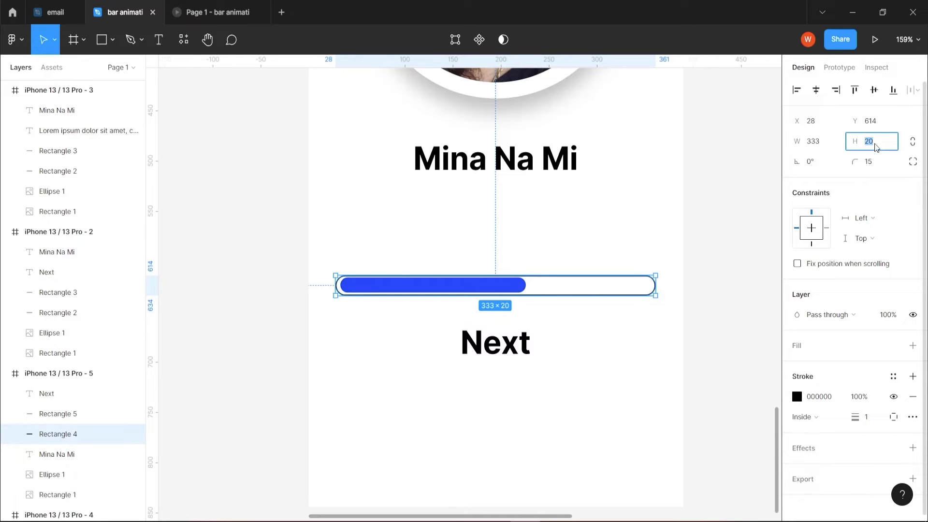
pyautogui.click(797, 92)
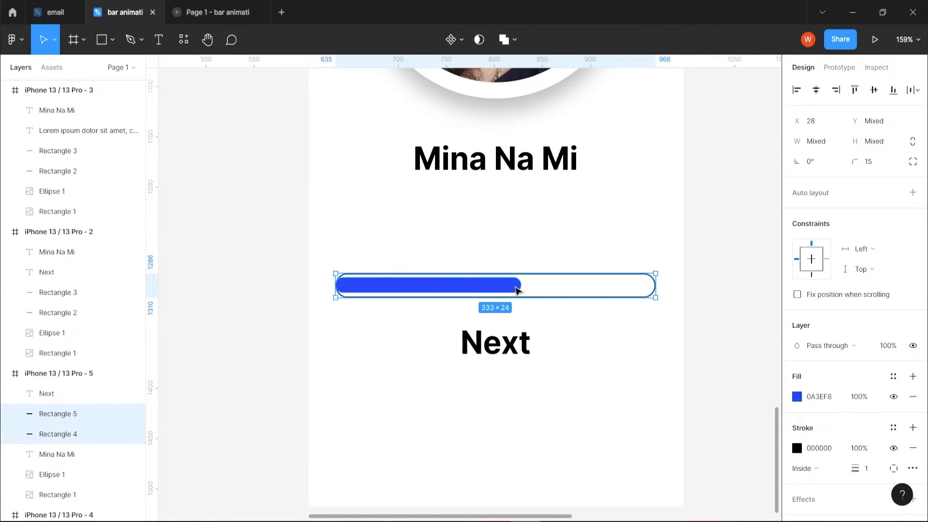
pyautogui.click(517, 290)
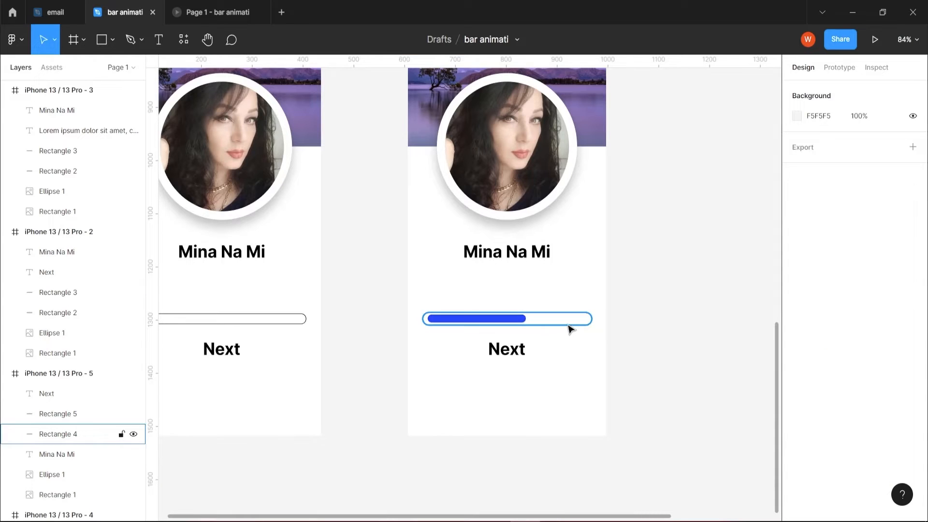
# Set the outlined bar's height in the first frame to 24 to match the duplicated frame
pyautogui.click(569, 329)
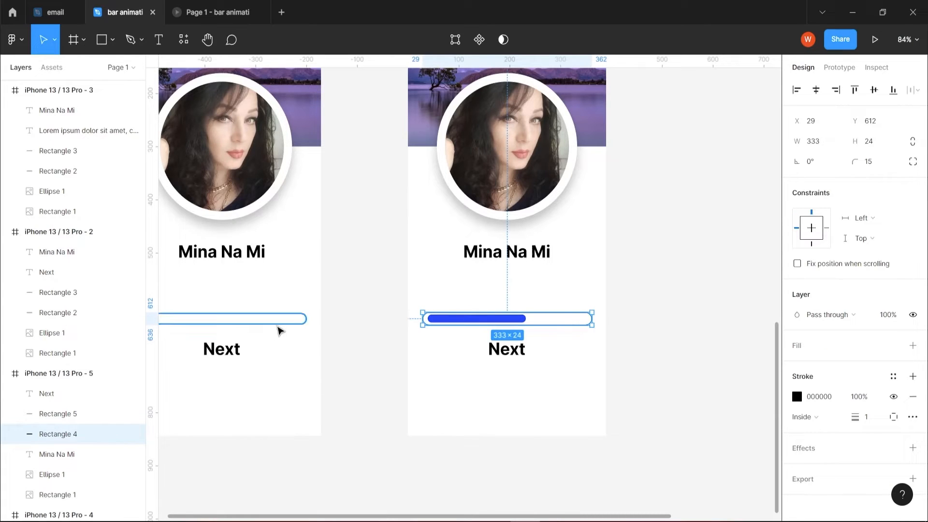
pyautogui.click(278, 324)
pyautogui.click(876, 148)
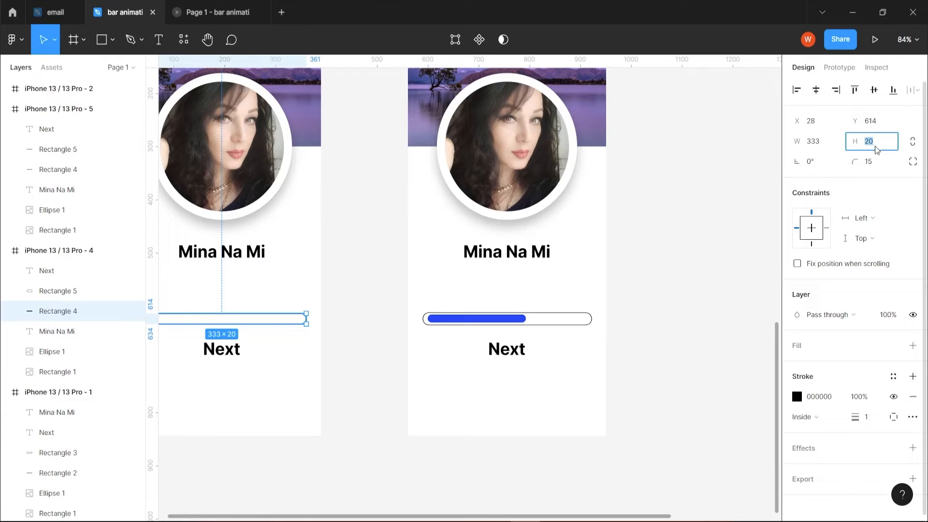
pyautogui.press('Up')
pyautogui.press('Up')
pyautogui.press('Up')
pyautogui.press('Up')
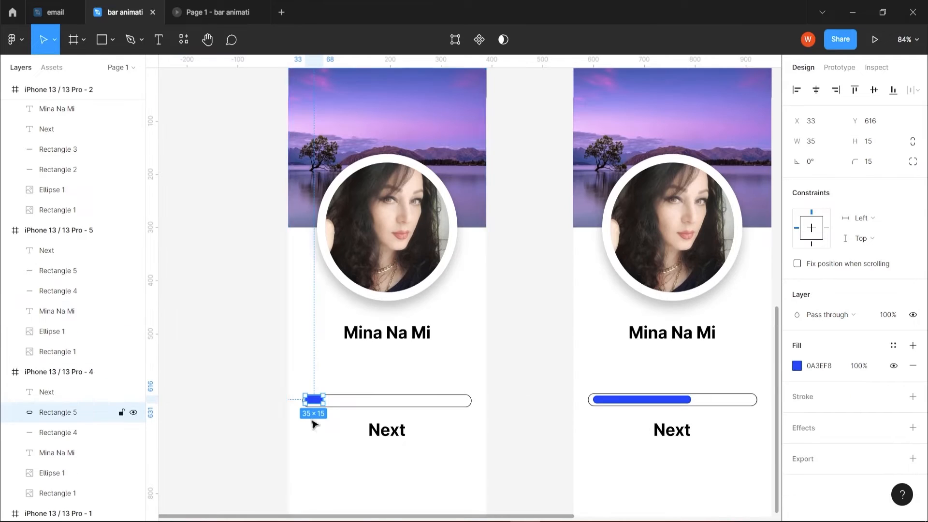
# Reposition the first frame's blue fill at X 34, Y 618 inside the outline and widen it to about 49
pyautogui.scroll(4, 324, 457)
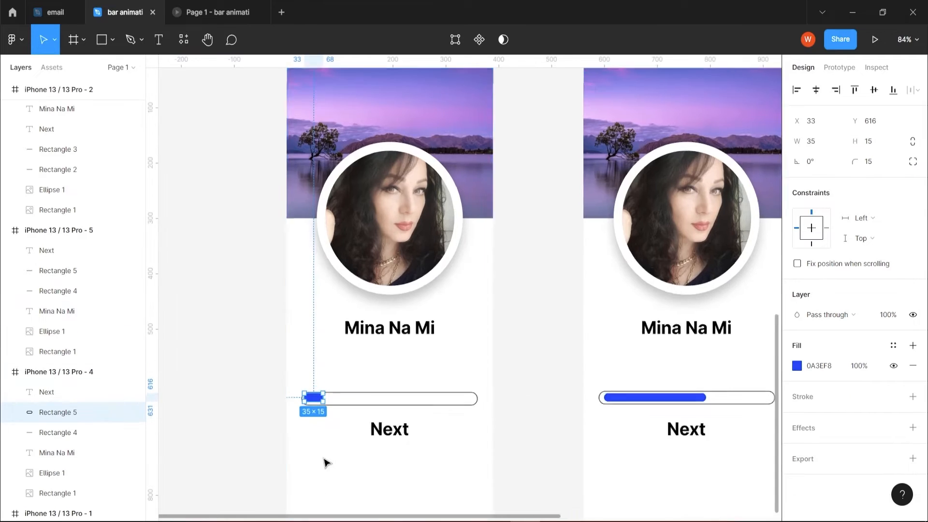
pyautogui.scroll(5, 332, 396)
pyautogui.moveTo(297, 338); pyautogui.dragTo(342, 343)
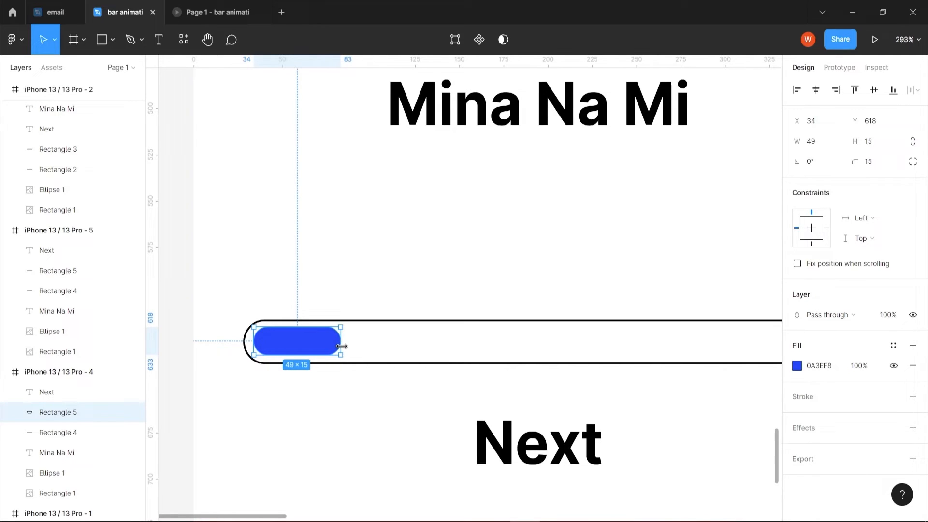
pyautogui.click(350, 448)
# Duplicate the second frame to its right and delete the "Next" text from the new copy
pyautogui.scroll(-10, 380, 454)
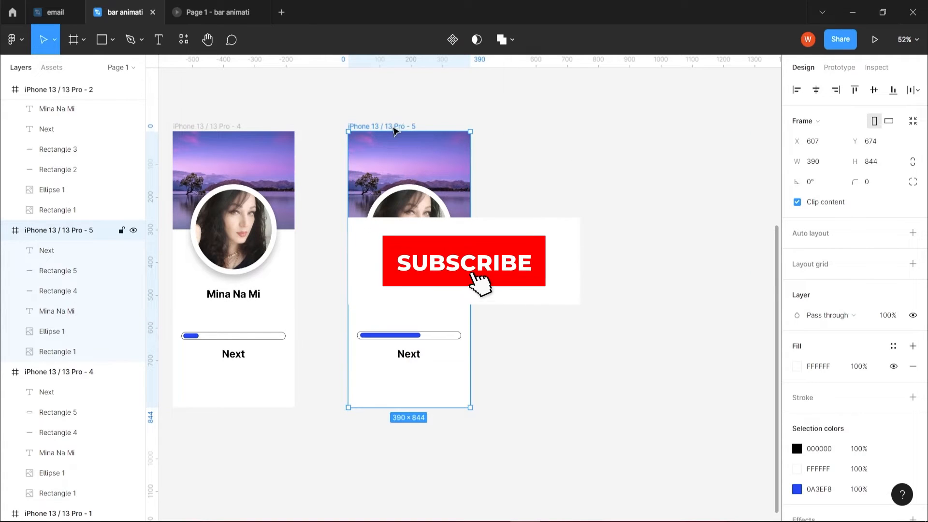
pyautogui.moveTo(408, 128); pyautogui.dragTo(589, 135)
pyautogui.click(594, 366)
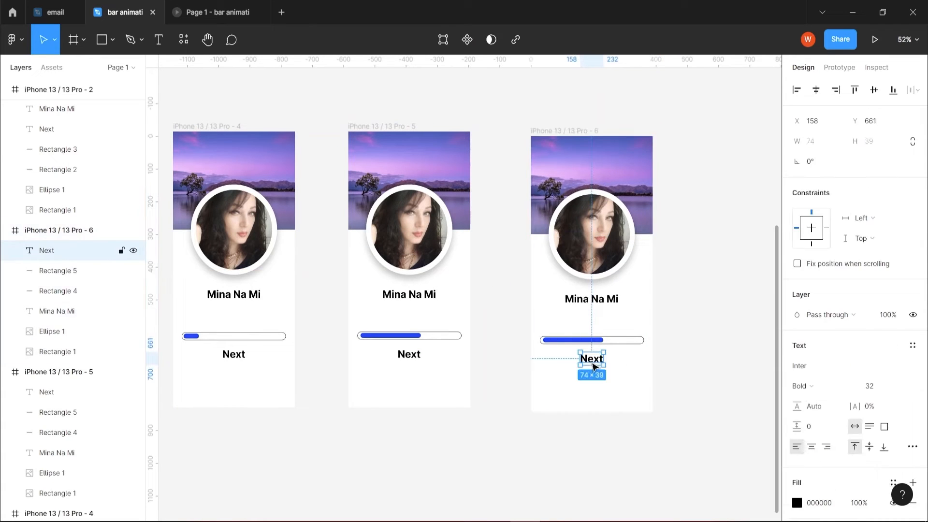
pyautogui.press('Delete')
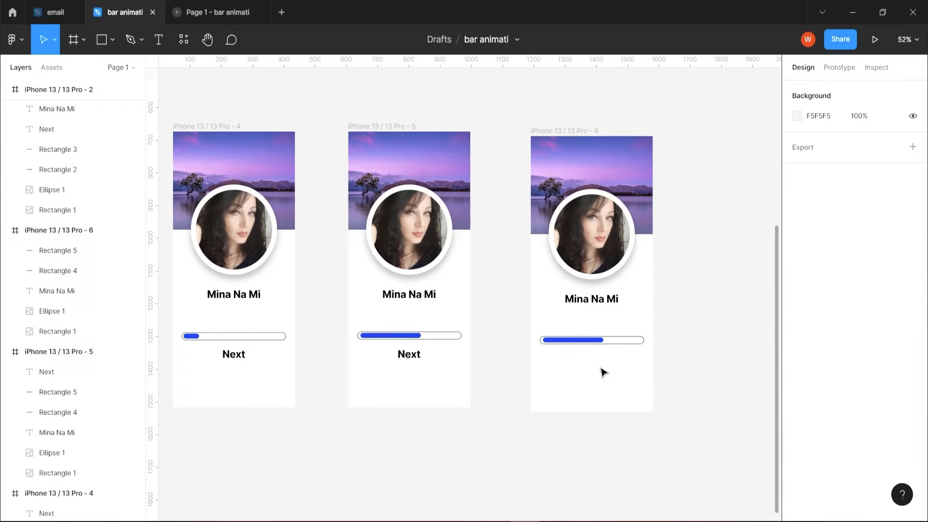
# Move the progress bar lower in the third frame and extend its blue fill to nearly the full bar width
pyautogui.click(590, 343)
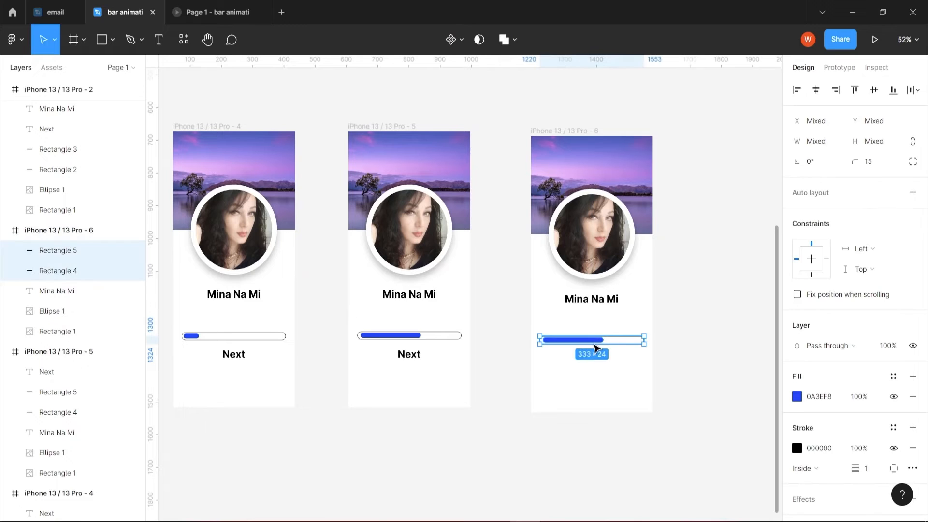
pyautogui.moveTo(594, 345); pyautogui.dragTo(639, 377)
pyautogui.click(600, 377)
pyautogui.click(577, 334)
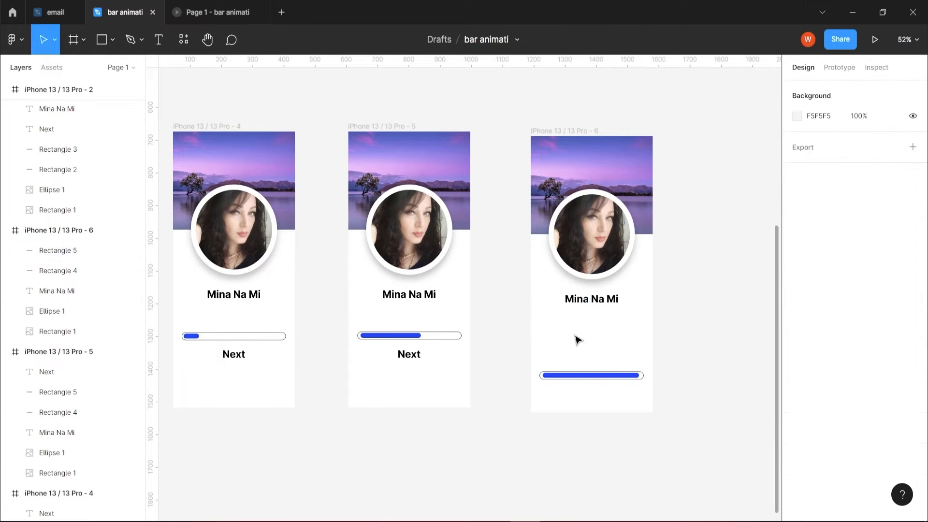
# Add a text box of about 300 × 103 above the third frame's bar and fill it with 4 sentences using the Lorem ipsum plugin
pyautogui.click(159, 40)
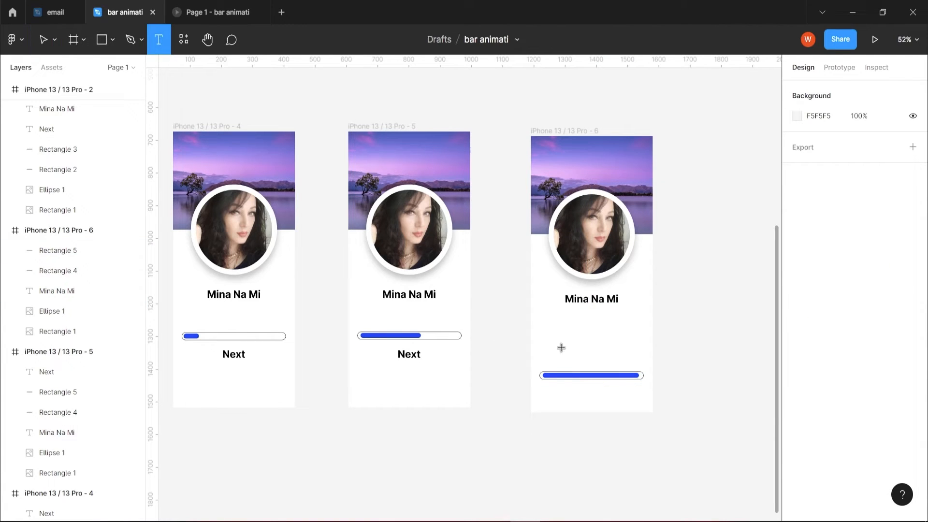
pyautogui.moveTo(546, 318); pyautogui.dragTo(639, 352)
pyautogui.rightClick(610, 334)
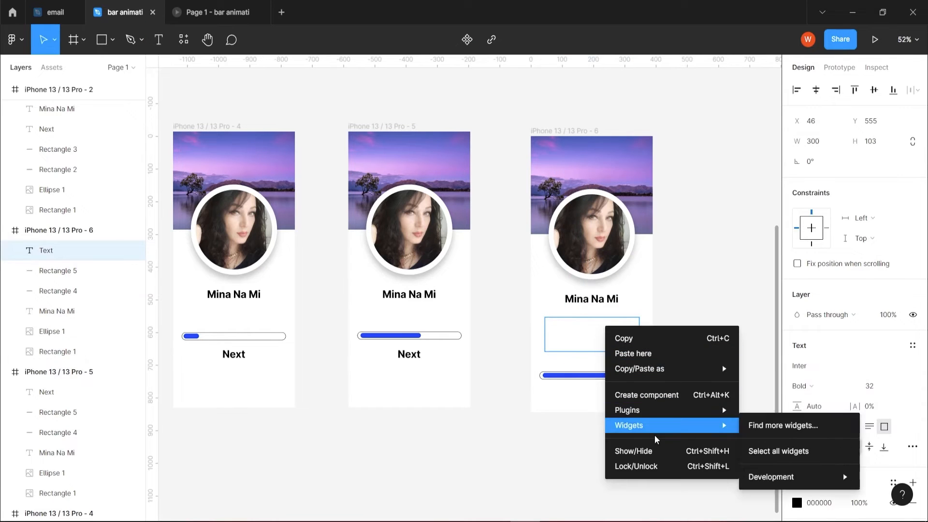
pyautogui.moveTo(649, 414)
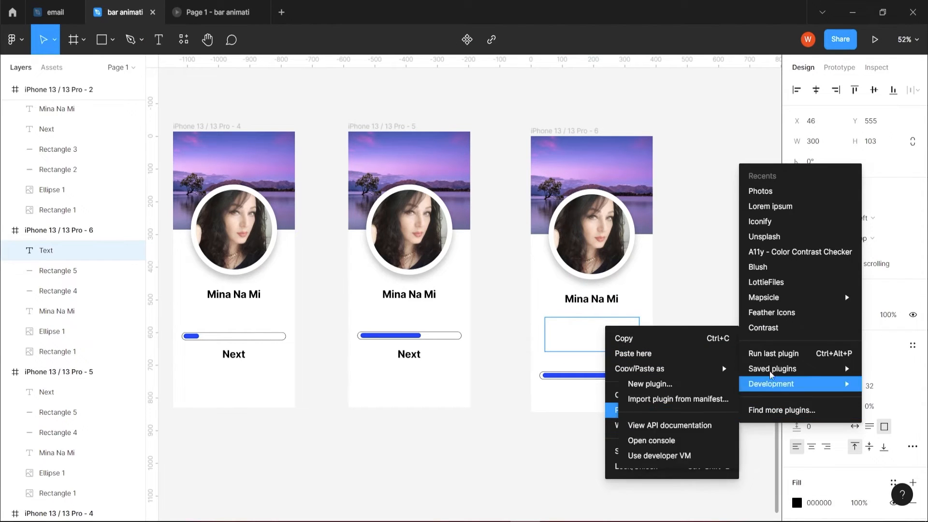
pyautogui.click(759, 208)
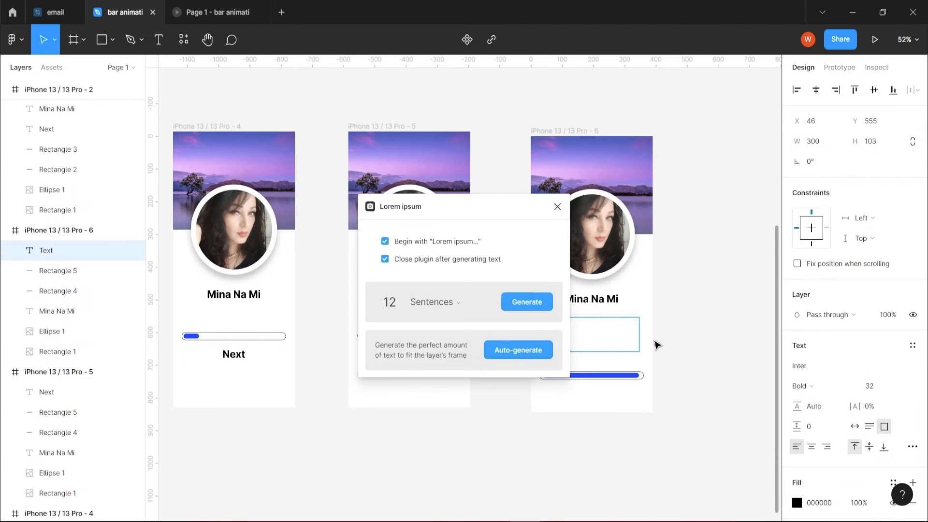
pyautogui.click(385, 301)
pyautogui.write('4')
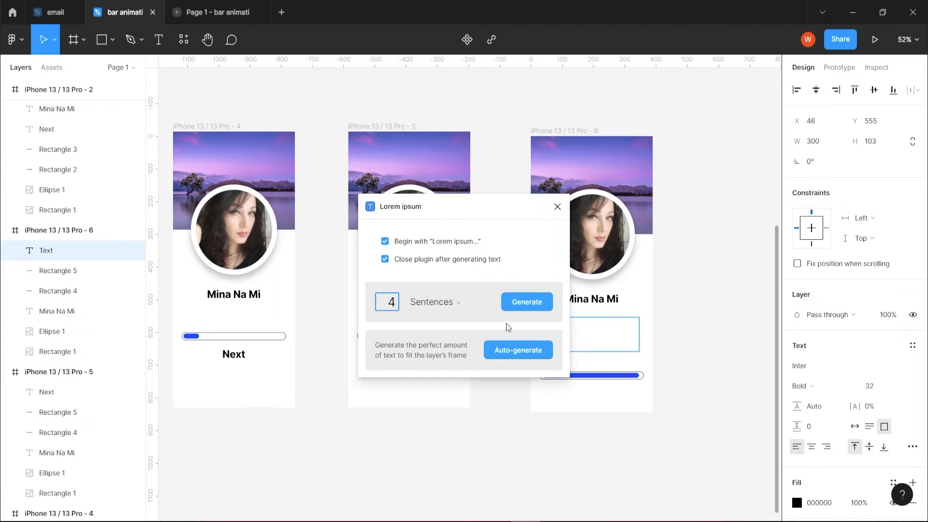
pyautogui.click(525, 302)
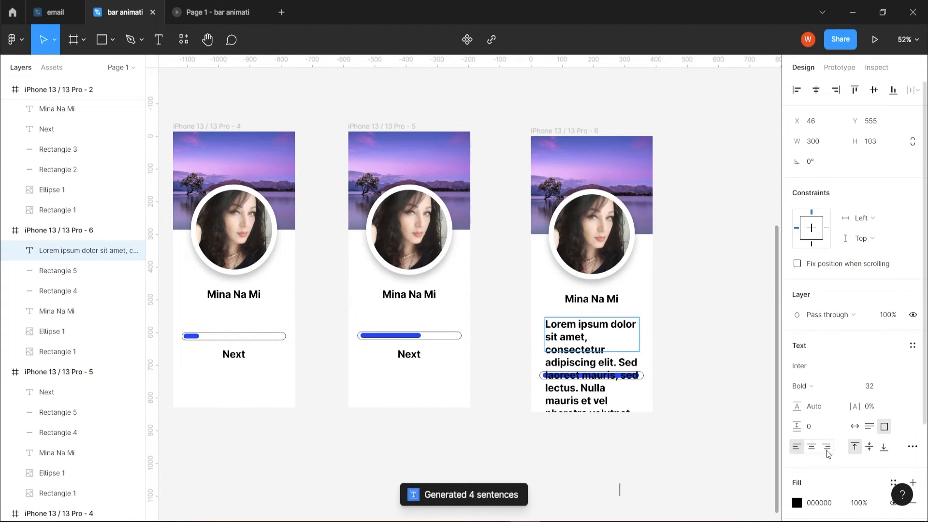
# Reduce the placeholder paragraph's font size, set its weight to Regular and move it up just beneath the profile name
pyautogui.click(827, 387)
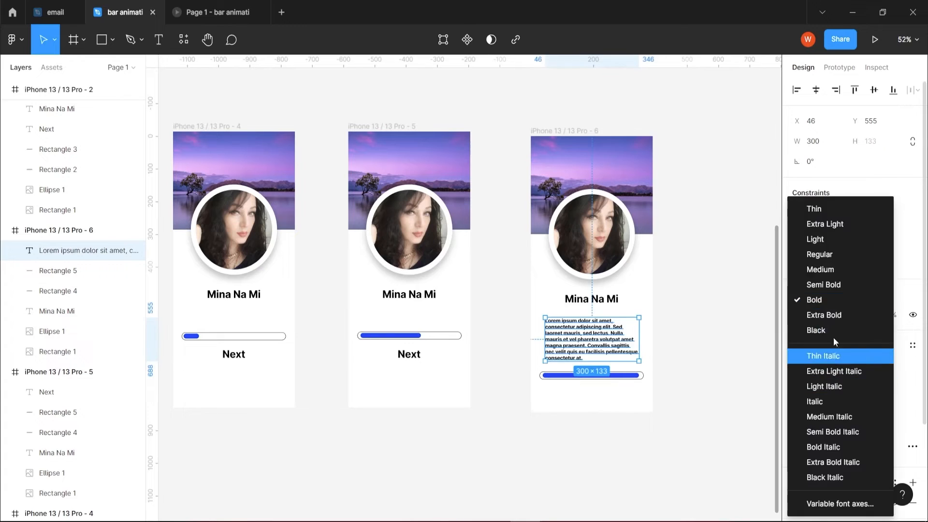
pyautogui.click(834, 257)
pyautogui.moveTo(582, 338); pyautogui.dragTo(581, 332)
pyautogui.click(687, 441)
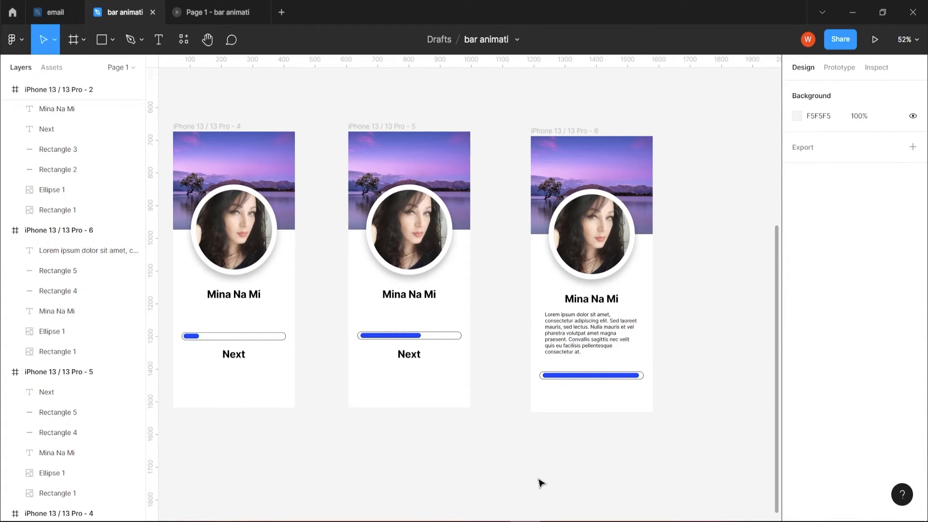
# Connect the first profile frame to the second with a prototype interaction that navigates on tap
pyautogui.hscroll(2, 491, 459)
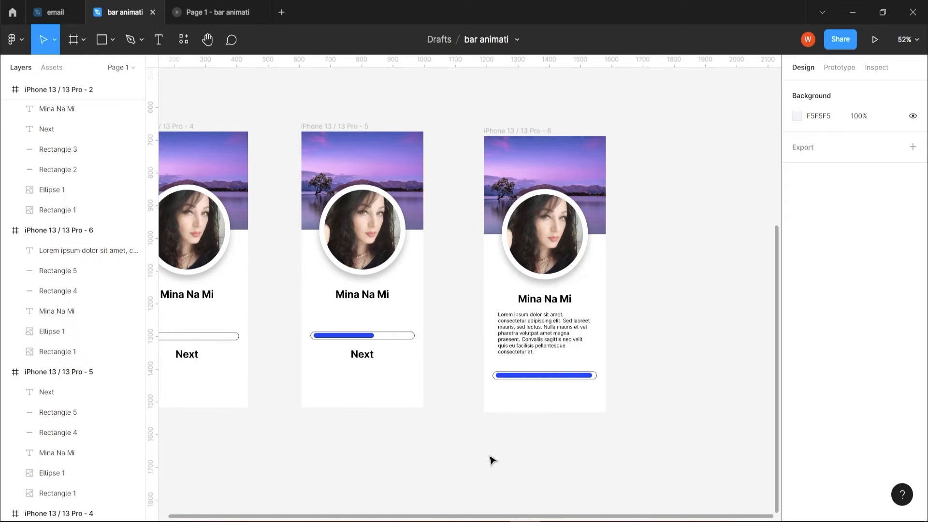
pyautogui.hscroll(1, 439, 458)
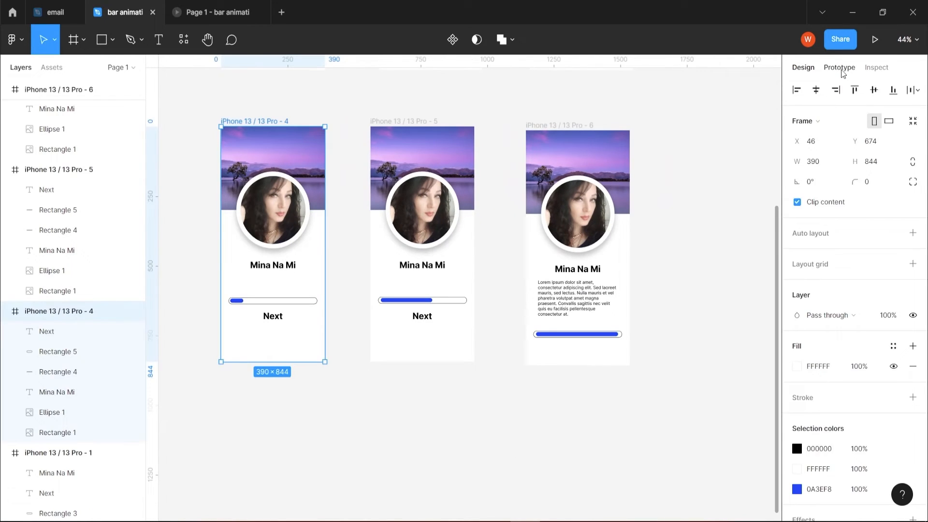
pyautogui.click(843, 72)
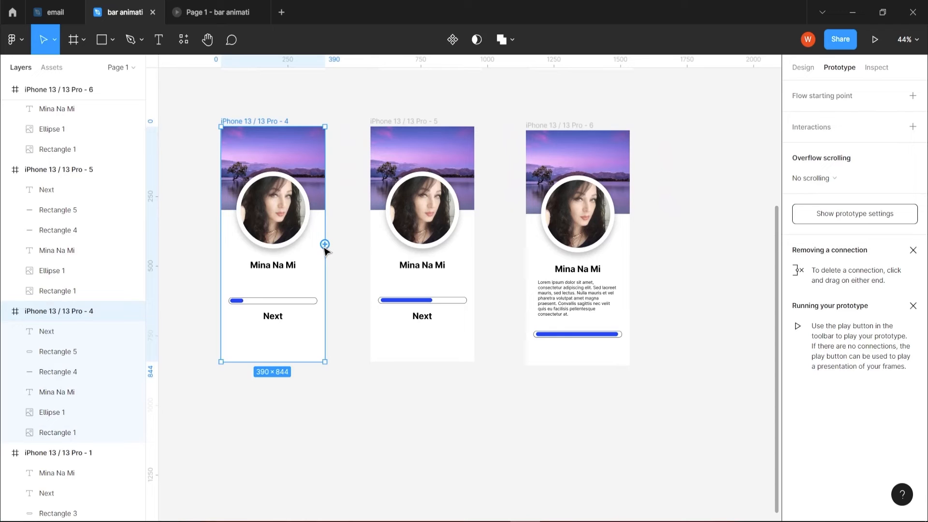
pyautogui.moveTo(325, 244); pyautogui.dragTo(378, 245)
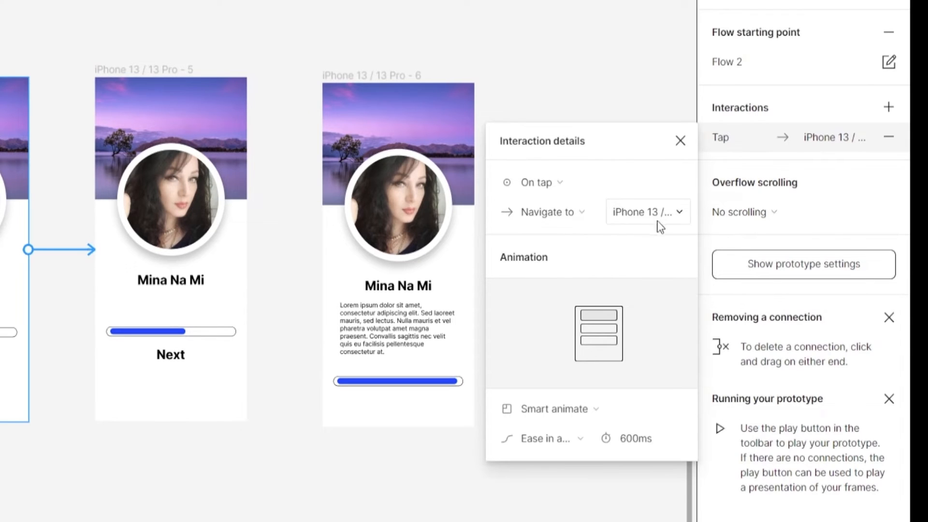
# Keep Smart animate with Ease in and out easing for the interaction from the first profile frame to the second
pyautogui.click(619, 408)
pyautogui.click(619, 408)
pyautogui.click(584, 446)
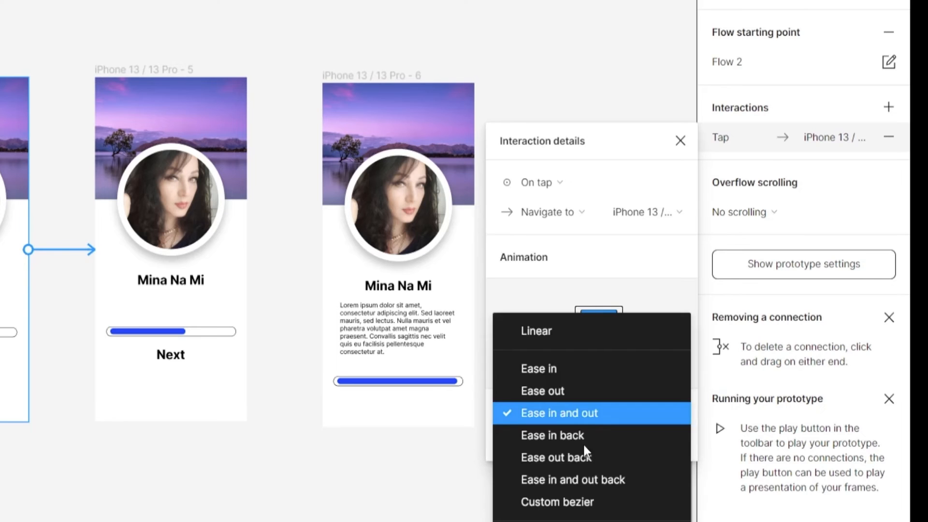
pyautogui.click(596, 413)
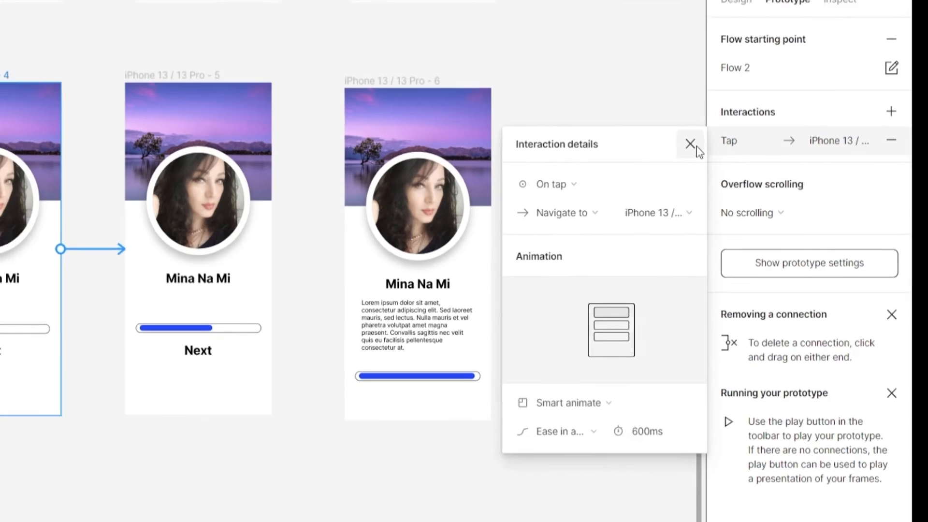
pyautogui.click(680, 140)
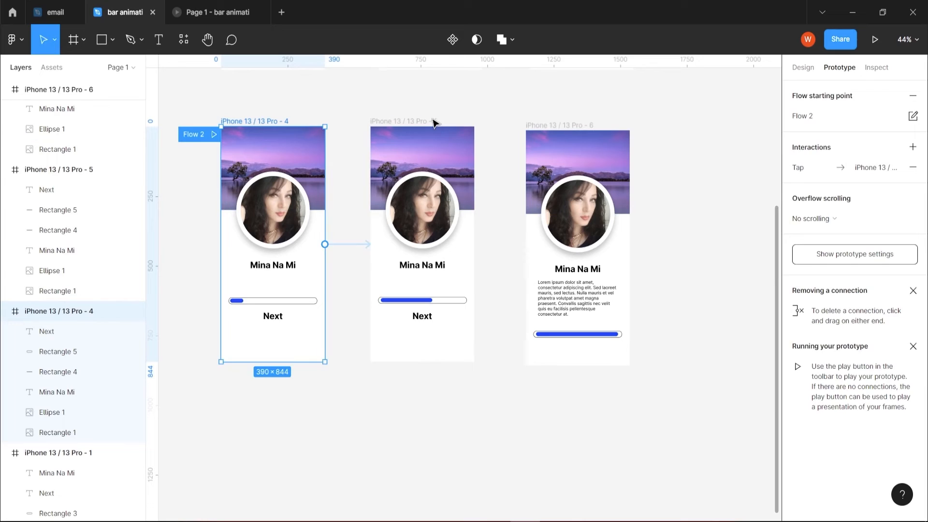
# Connect the second profile frame to the third with an on-tap Navigate to interaction using Smart animate
pyautogui.click(434, 123)
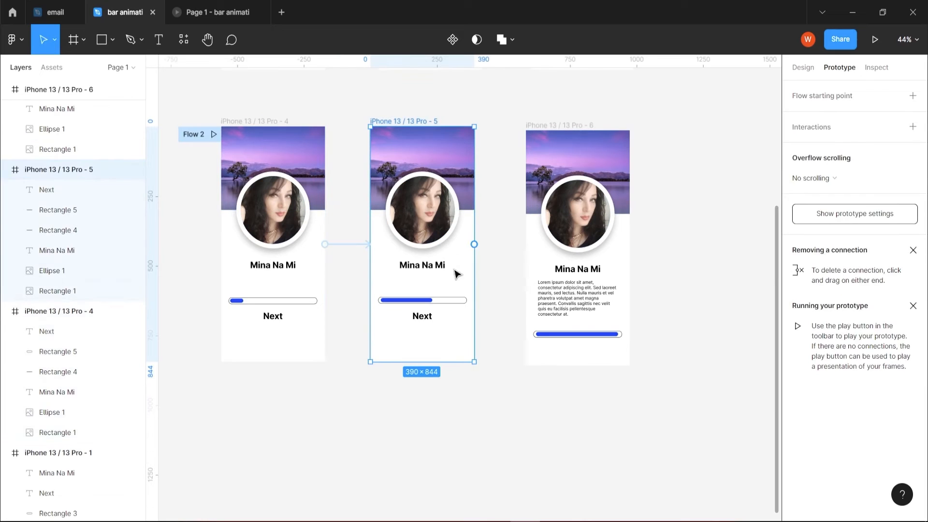
pyautogui.moveTo(474, 244); pyautogui.dragTo(532, 256)
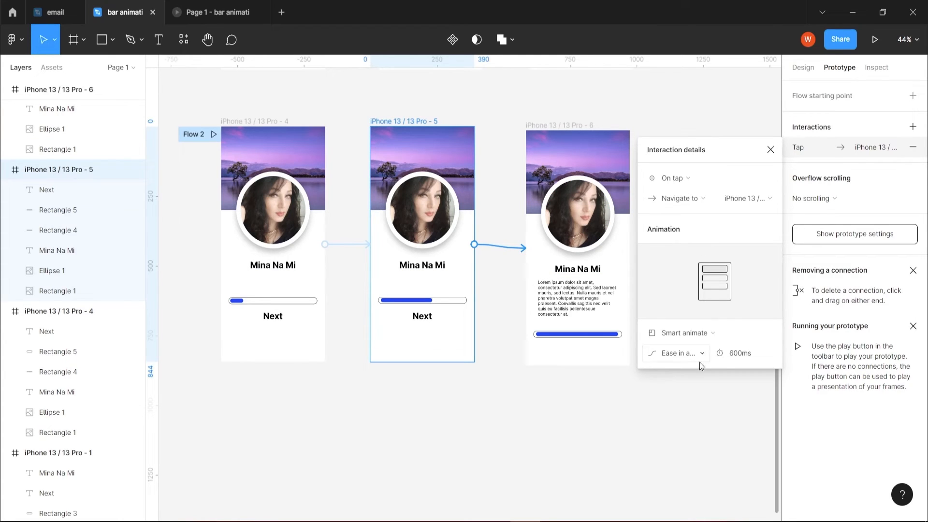
pyautogui.click(770, 149)
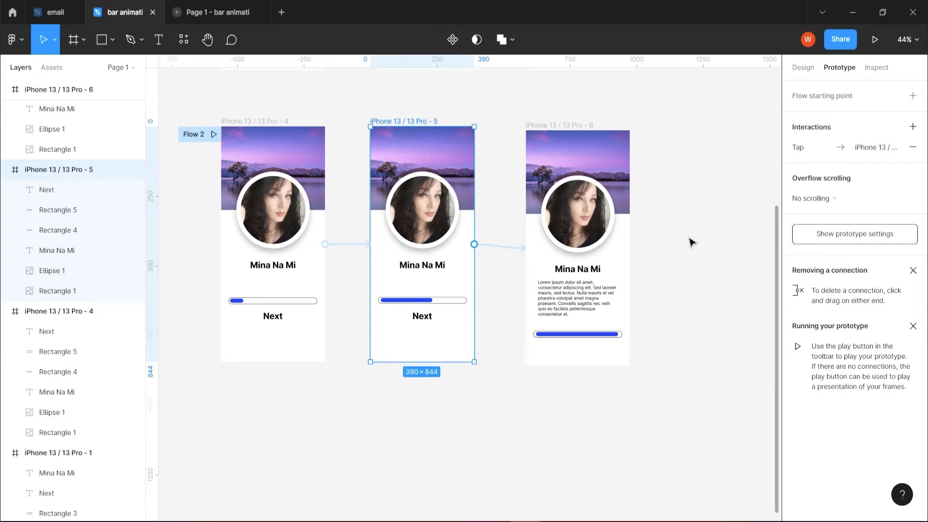
# Link the third profile frame back to the first with an on-tap Navigate to interaction using Smart animate
pyautogui.click(568, 126)
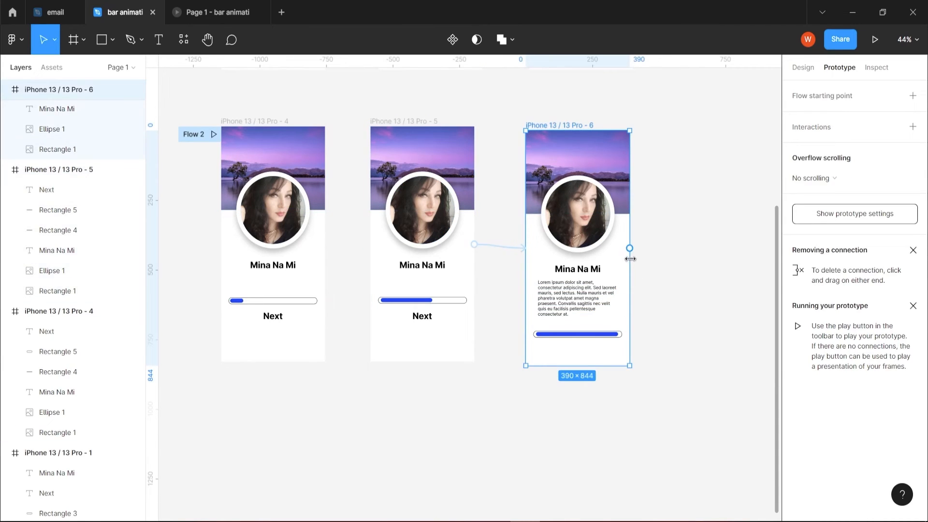
pyautogui.moveTo(630, 248); pyautogui.dragTo(326, 216)
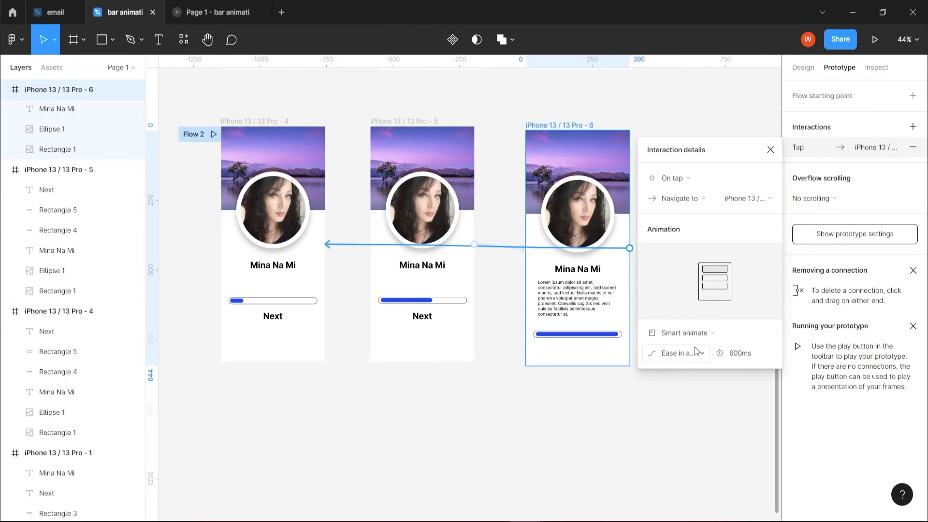
pyautogui.click(770, 150)
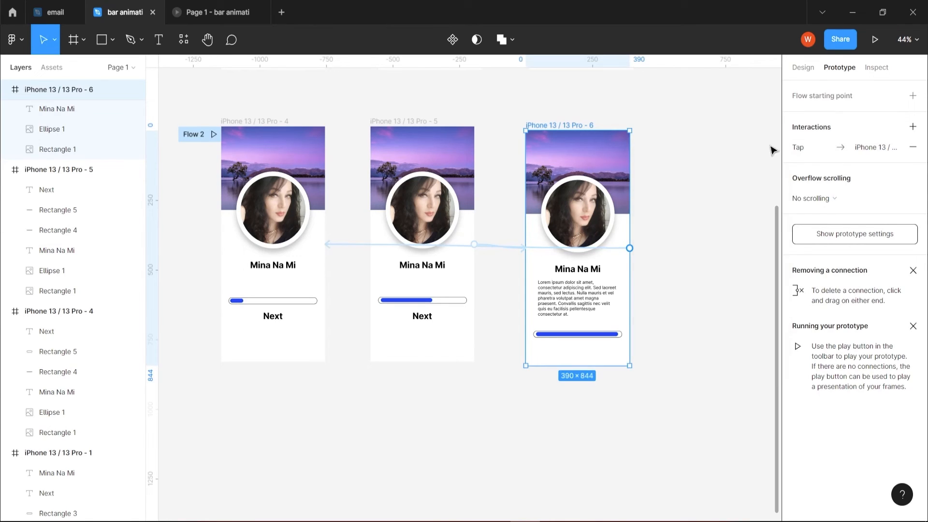
# Run the prototype from the first profile frame and tap through all three screens back to the start
pyautogui.click(271, 121)
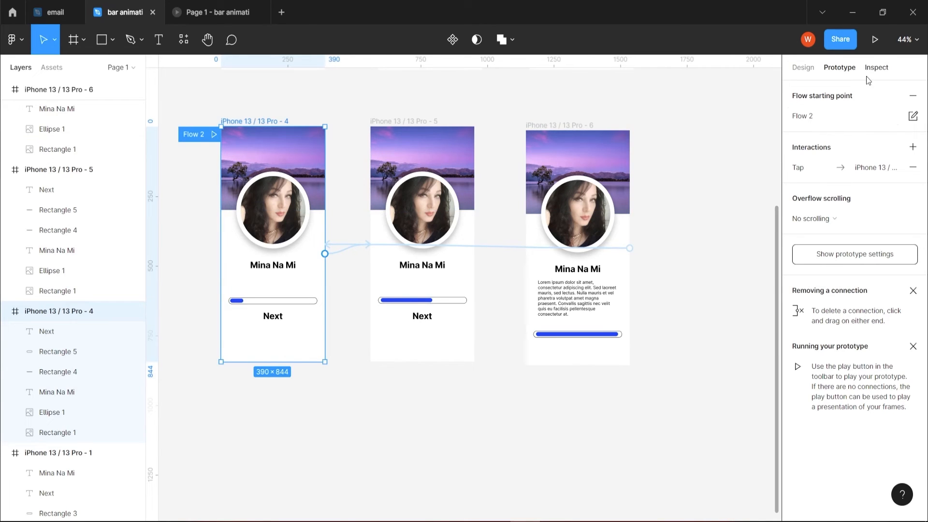
pyautogui.click(874, 41)
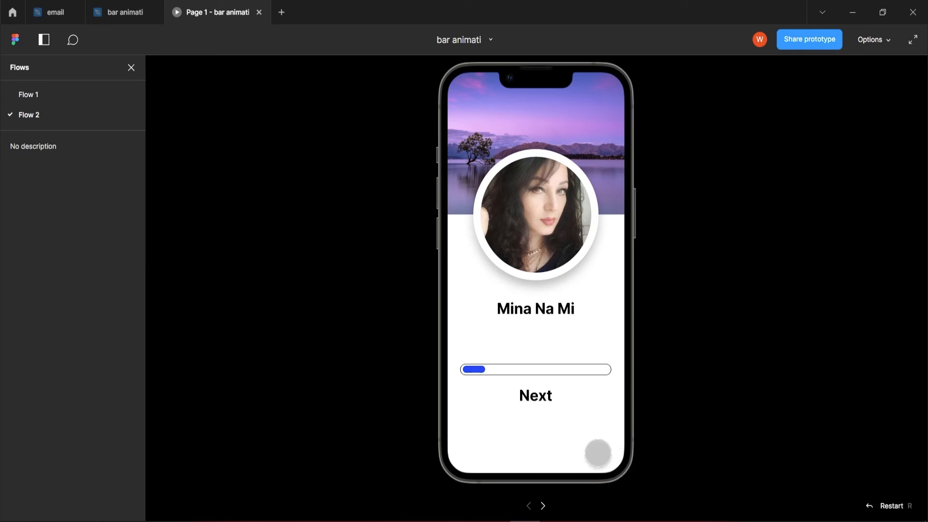
pyautogui.click(599, 449)
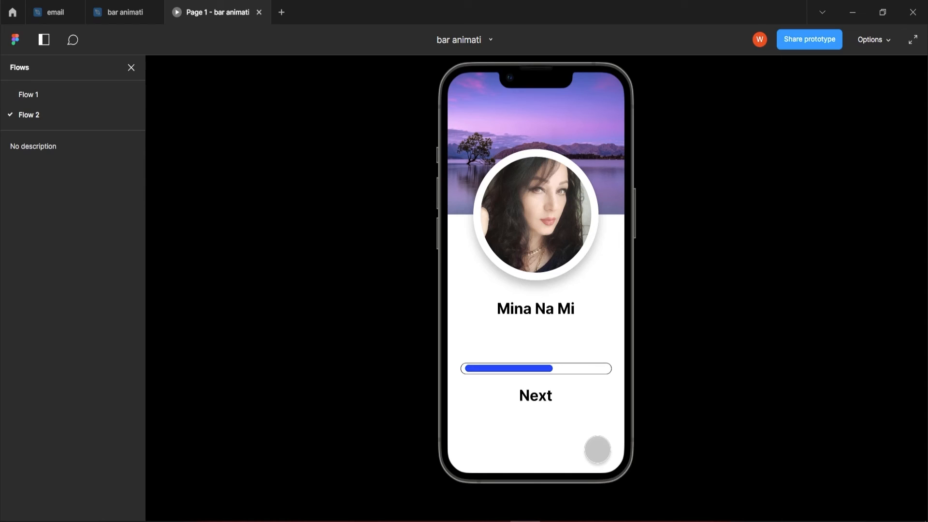
pyautogui.click(598, 449)
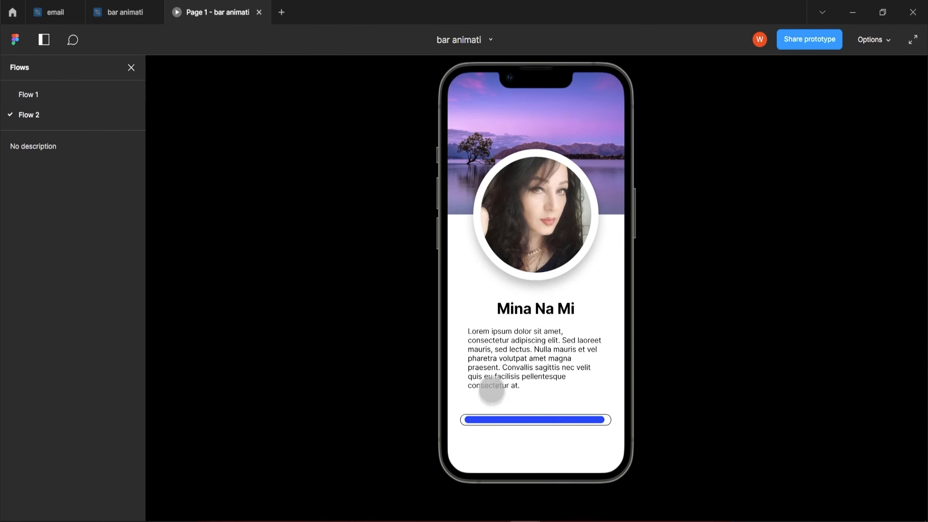
pyautogui.click(600, 450)
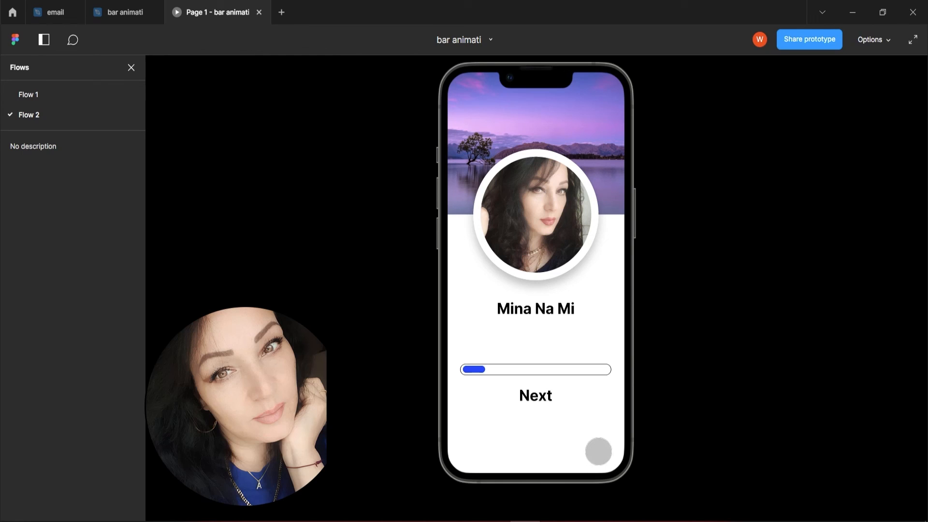